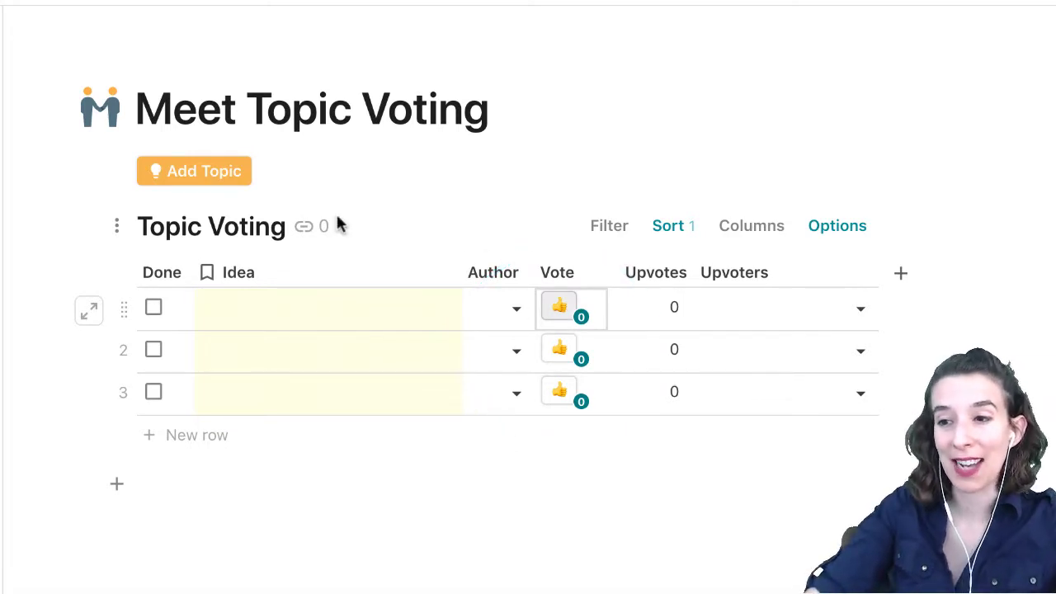
Add a new topic row to the Topic Voting table and upvote it.
left_click(174, 175)
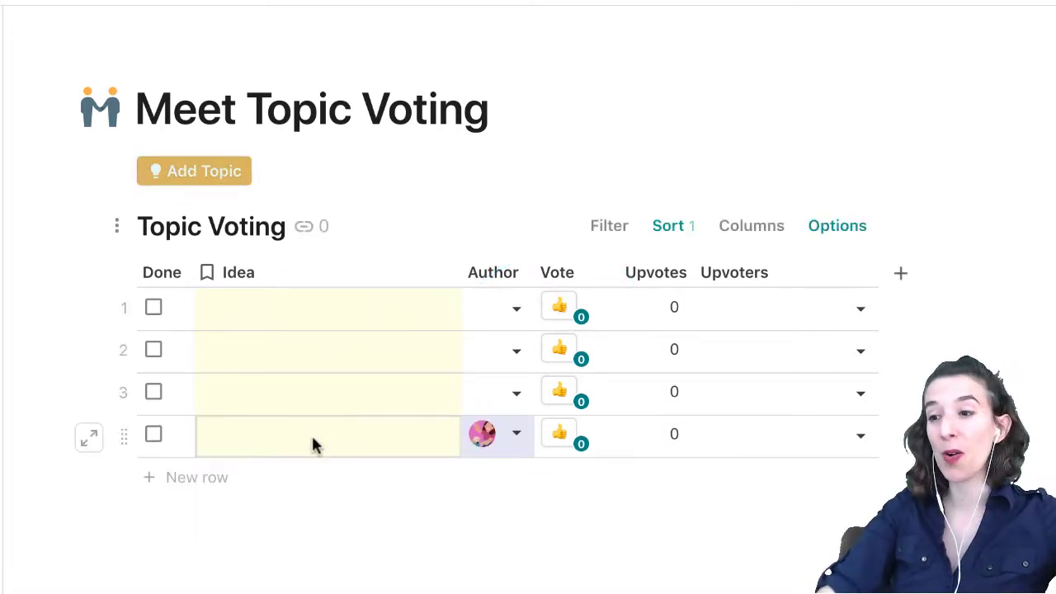
left_click(560, 444)
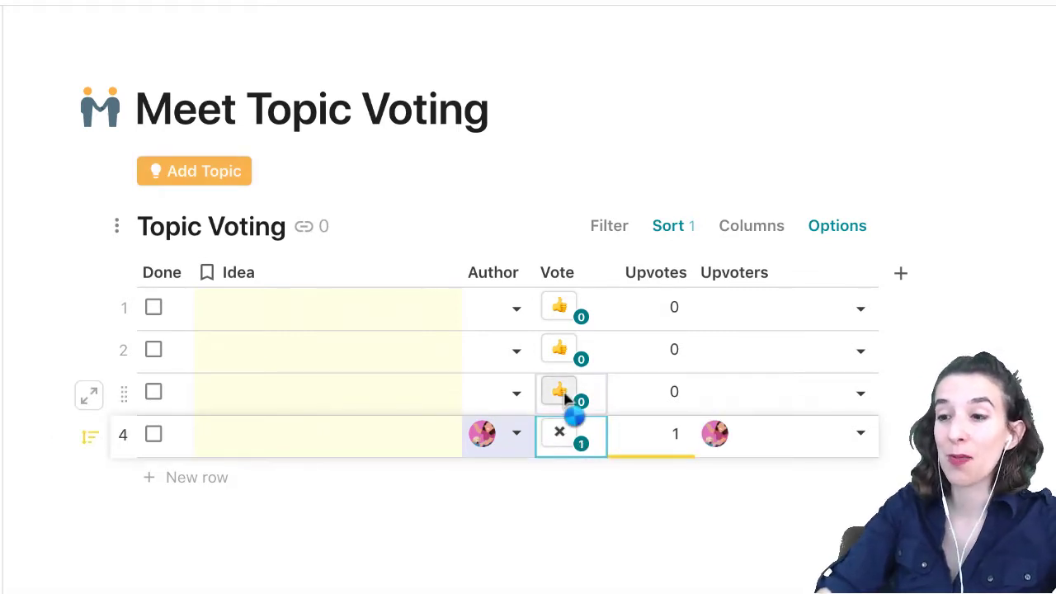
left_click(380, 363)
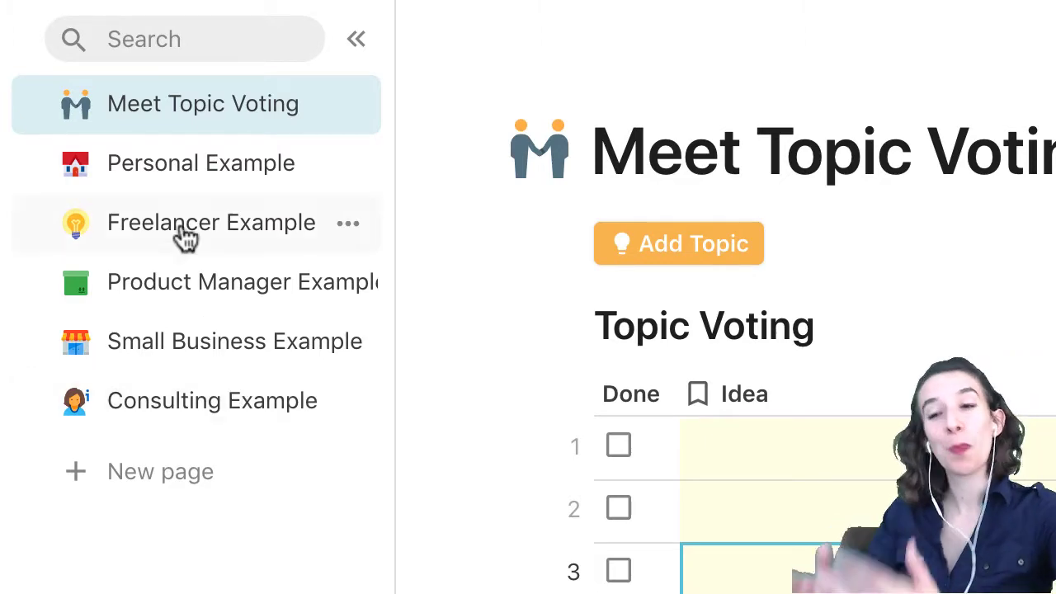
On the Personal Example page, review the label, action, color and icon settings of the "Add a book you think we should read" button.
left_click(198, 185)
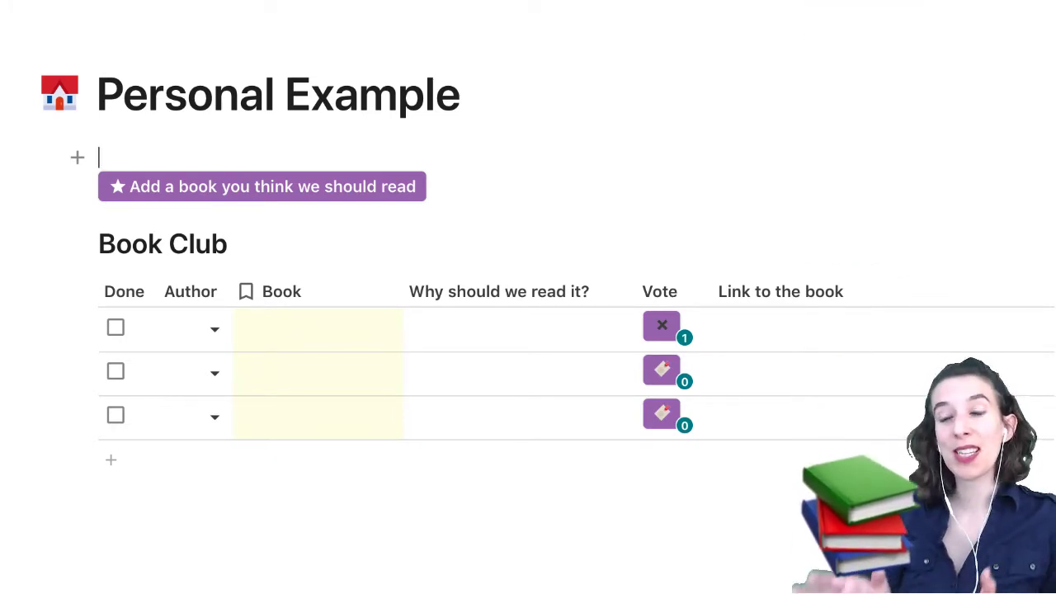
mouse_move(141, 247)
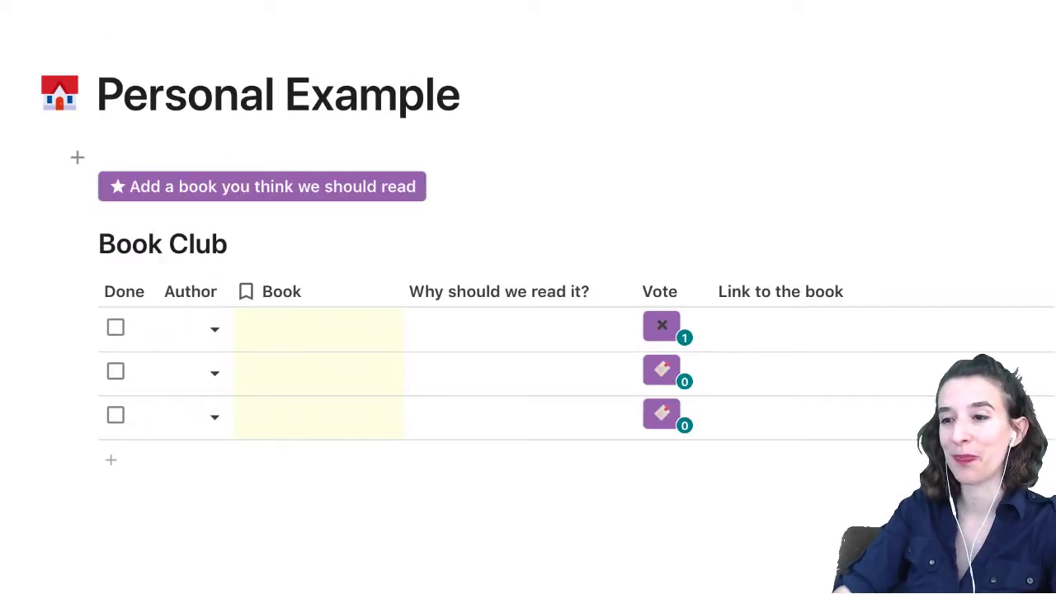
left_click(297, 200)
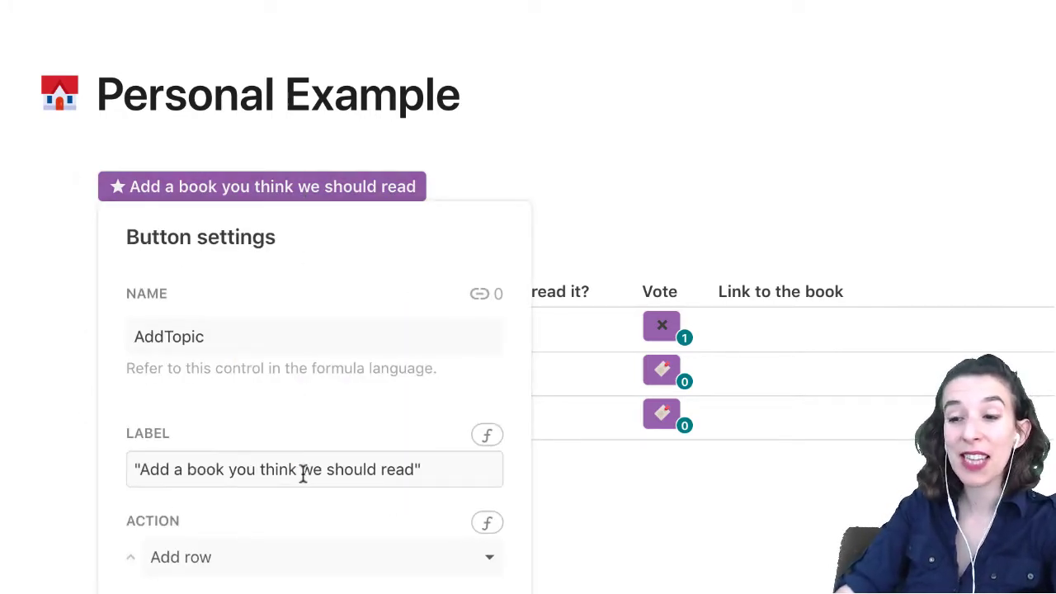
scroll(304, 475, "down", 10)
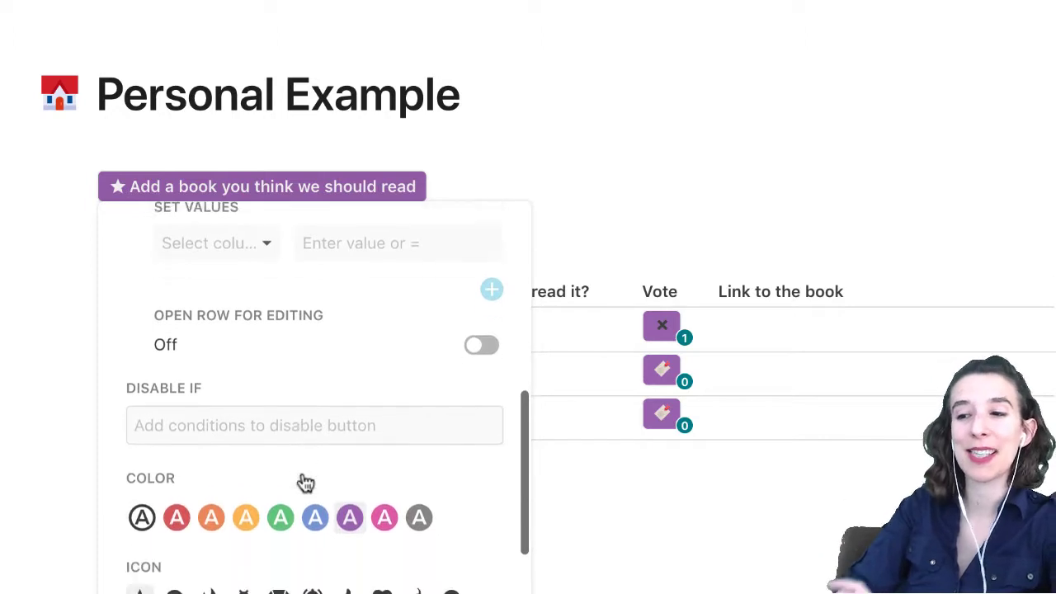
scroll(305, 483, "down", 1)
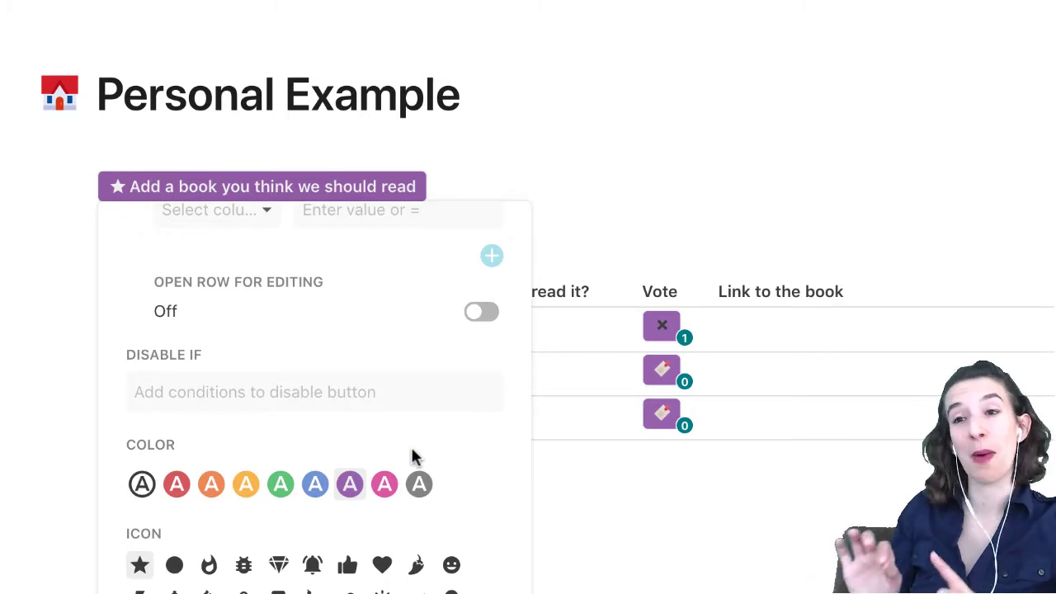
left_click(600, 407)
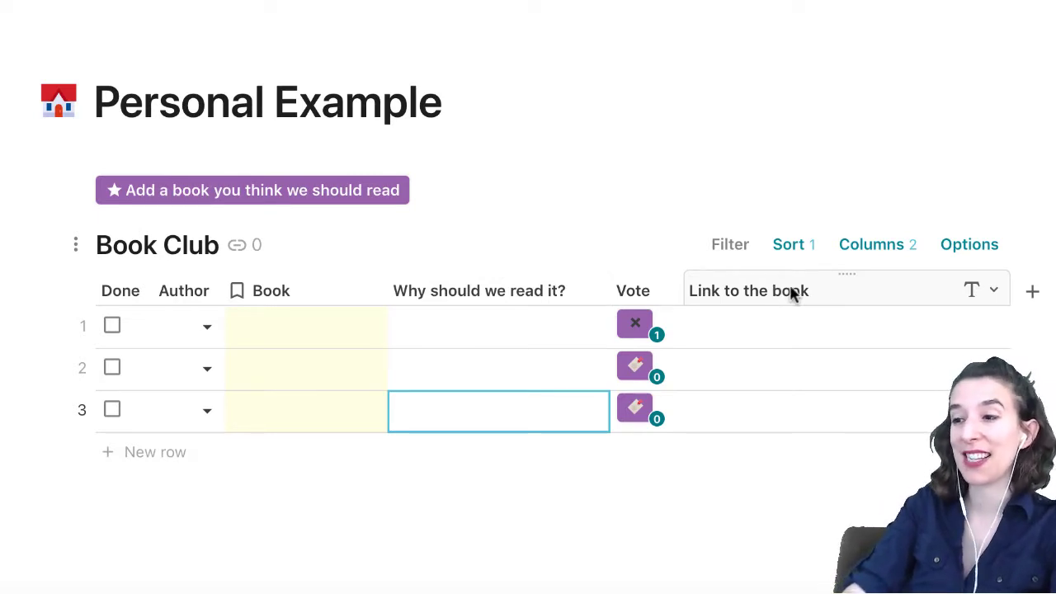
Open the button options of the Book Club table's Vote column and inspect the label formula containing the voting emojis.
left_click(878, 248)
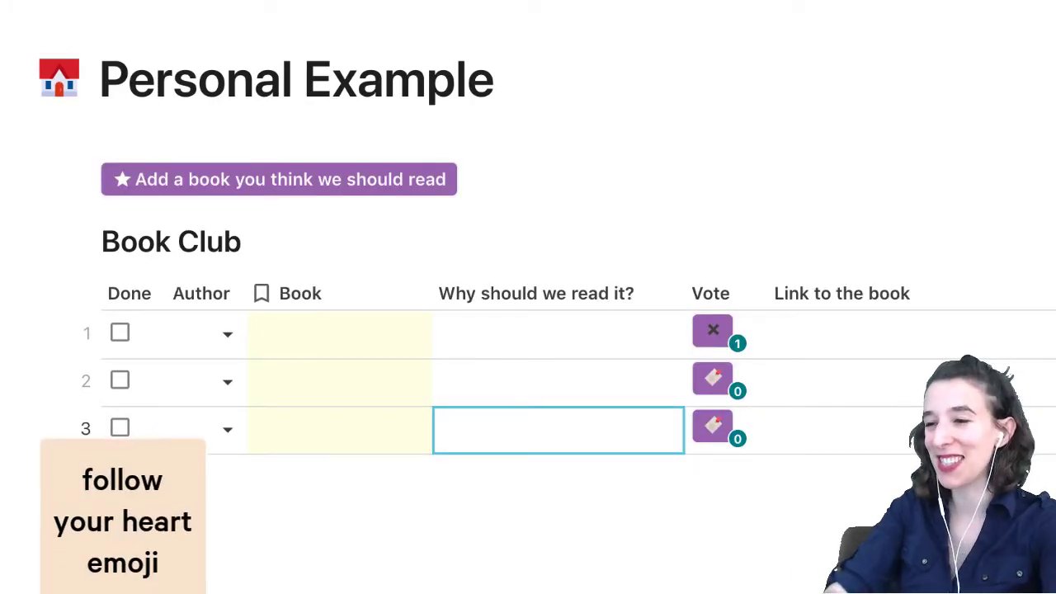
left_click(745, 301)
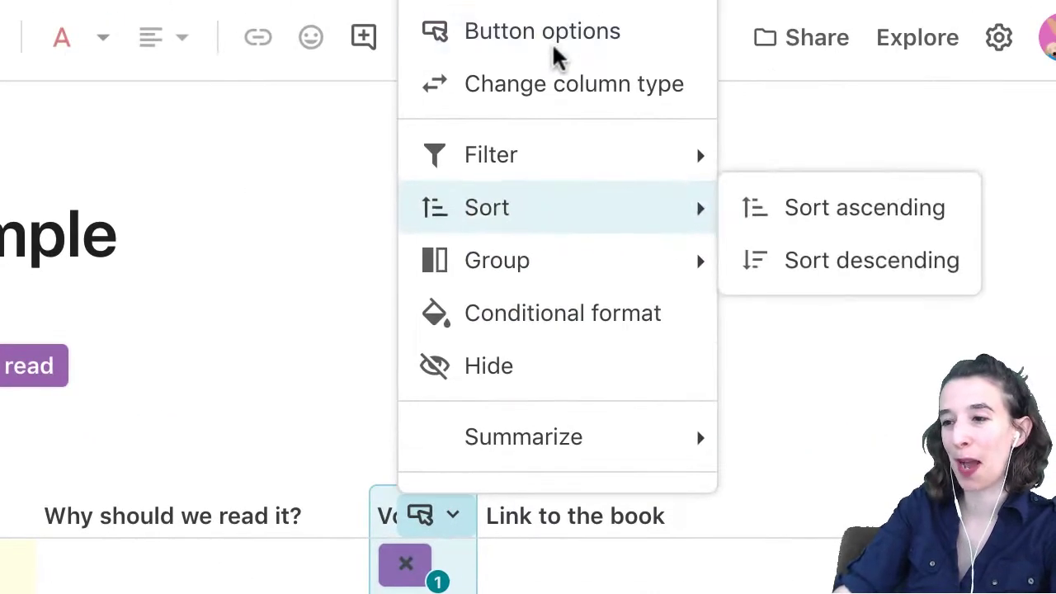
left_click(529, 33)
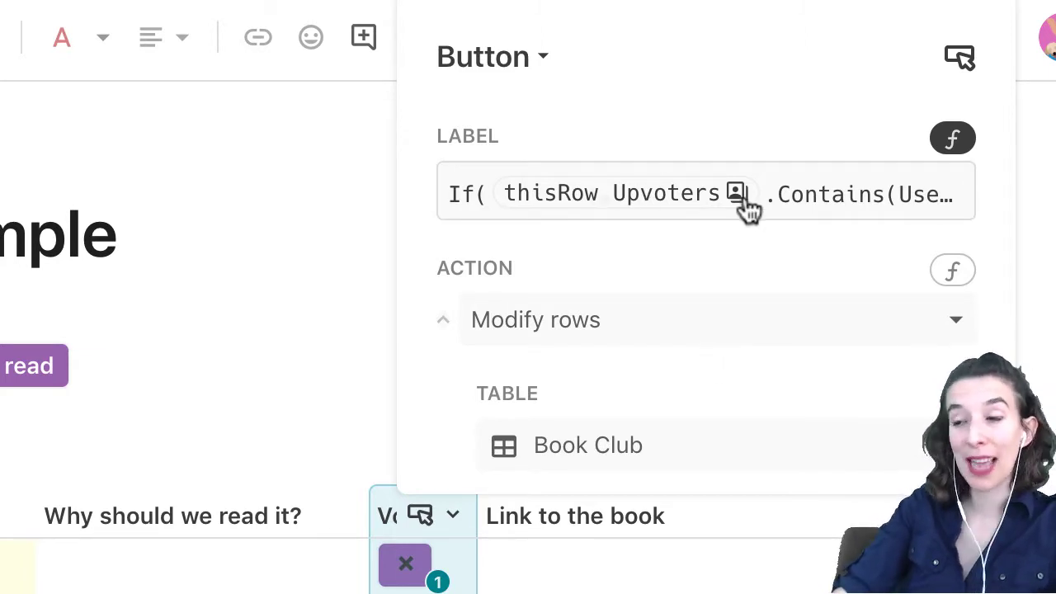
left_click(816, 211)
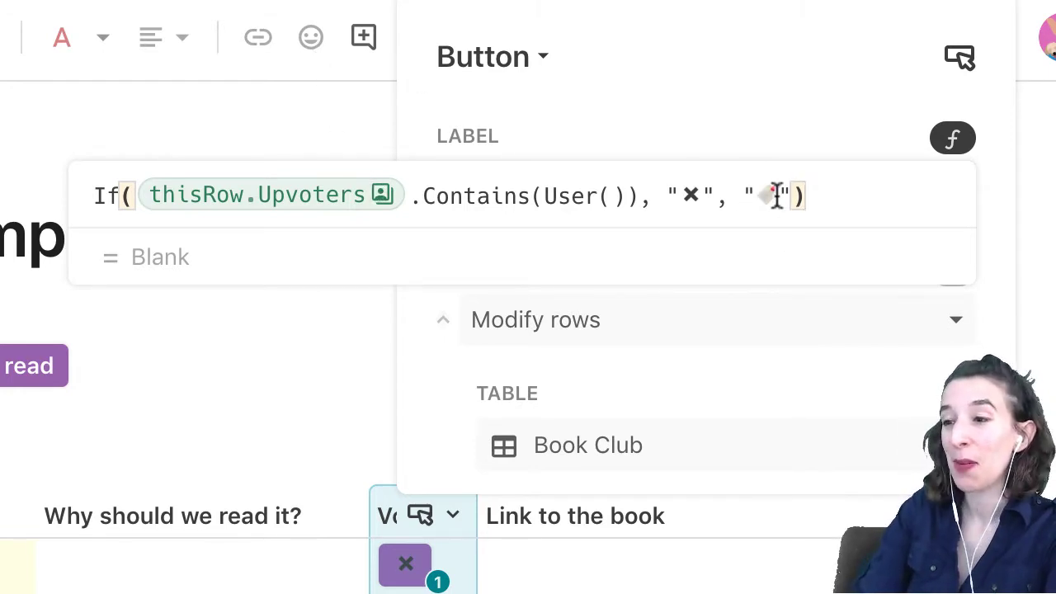
left_click(450, 396)
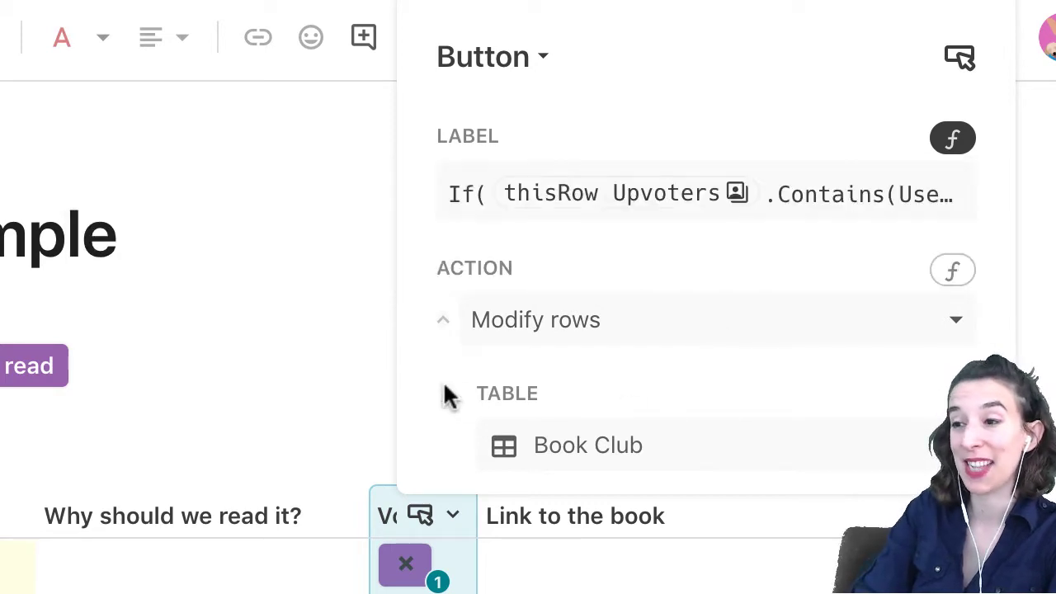
Review the Vote button's update values, color, icon and badge settings and close its options.
scroll(446, 396, "down", 10)
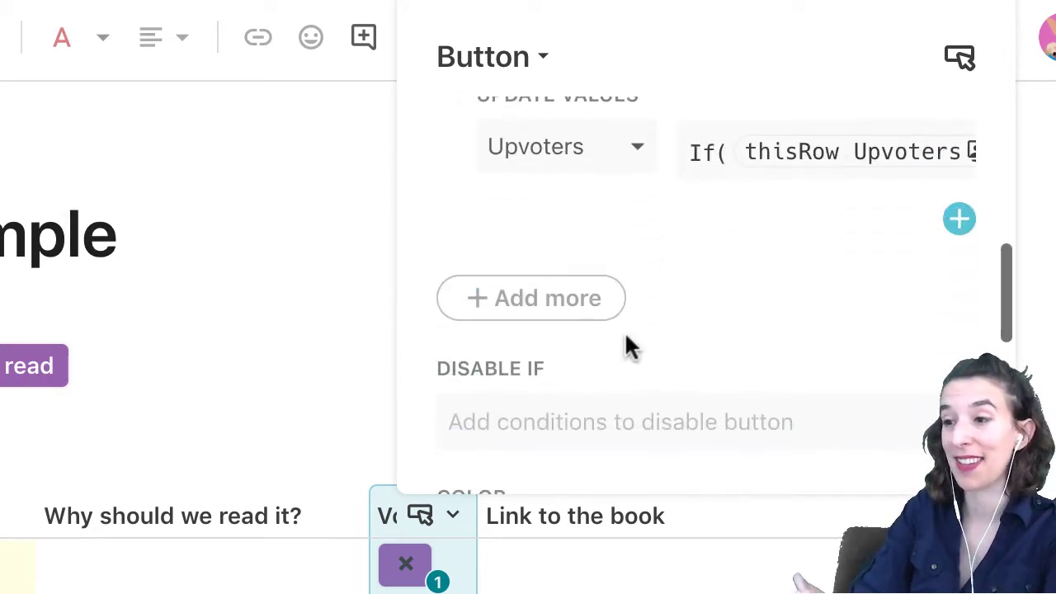
scroll(625, 343, "down", 5)
scroll(621, 454, "down", 3)
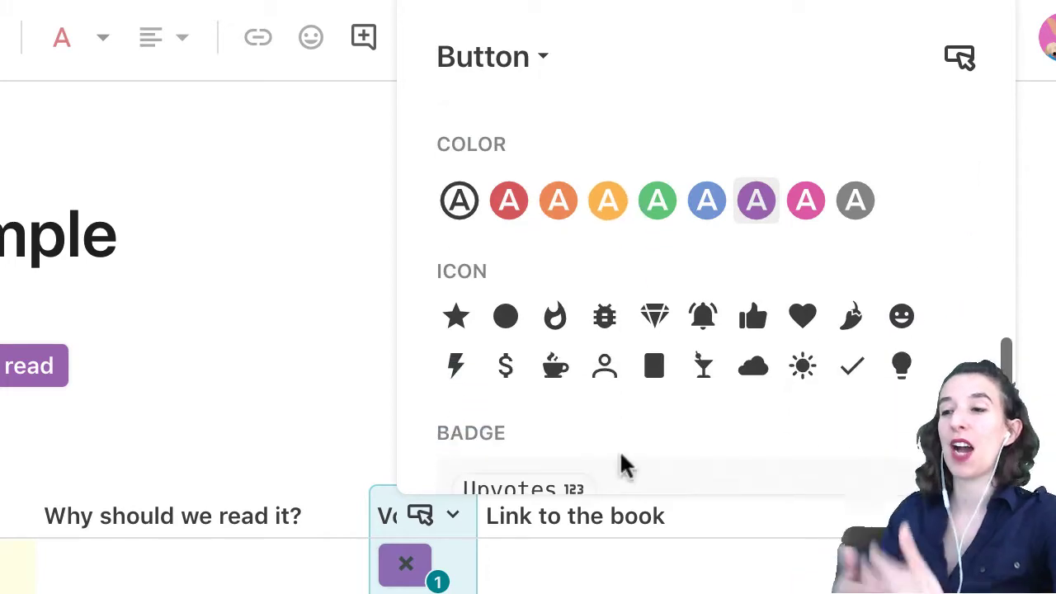
left_click(635, 593)
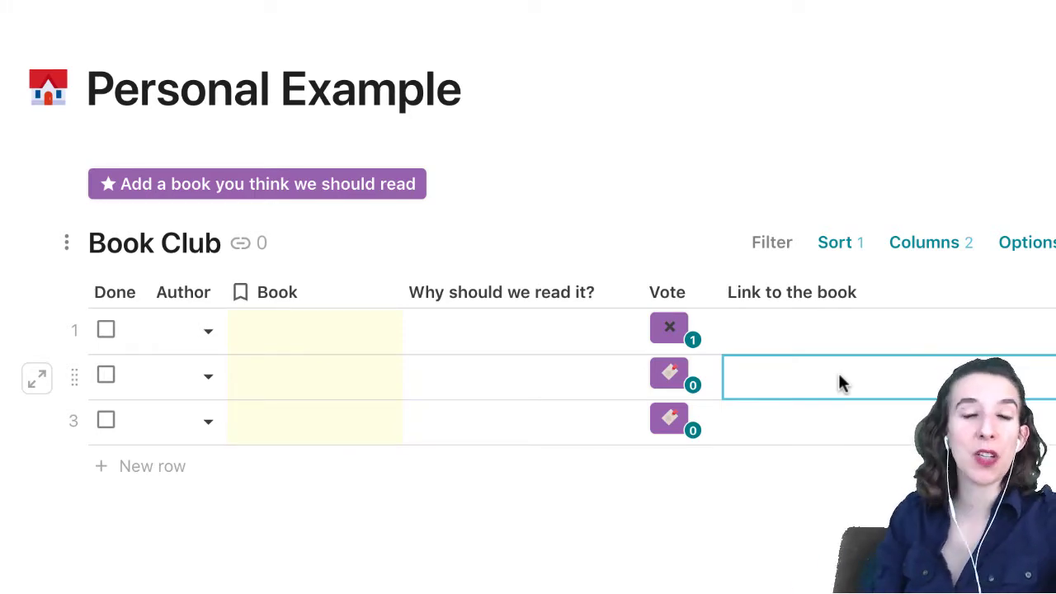
On the Freelancer Example page, review the settings of the "What kind of article would you find interesting?" button.
key("ctrl+backslash")
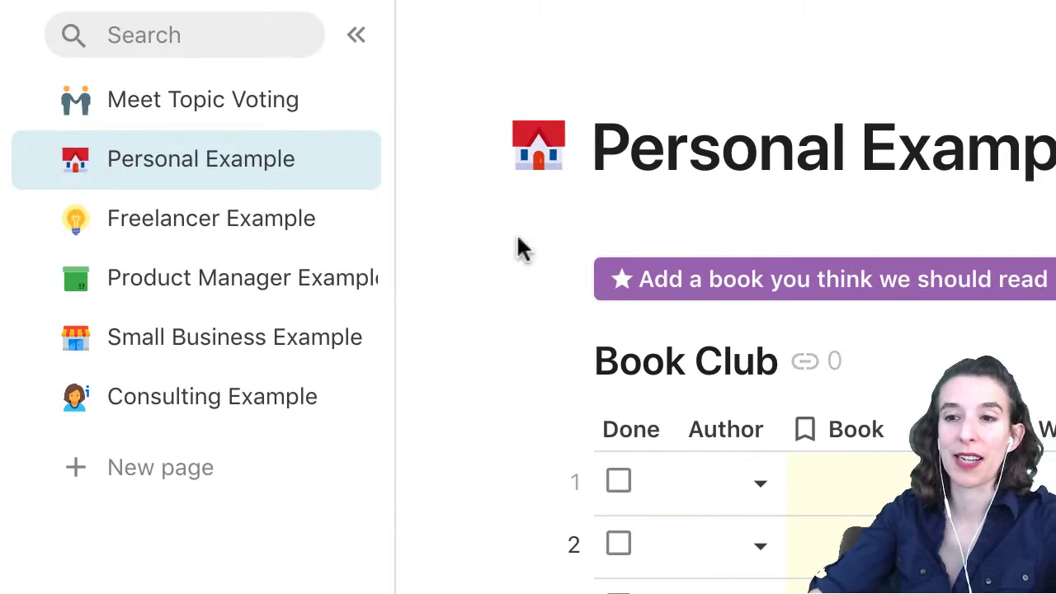
left_click(228, 218)
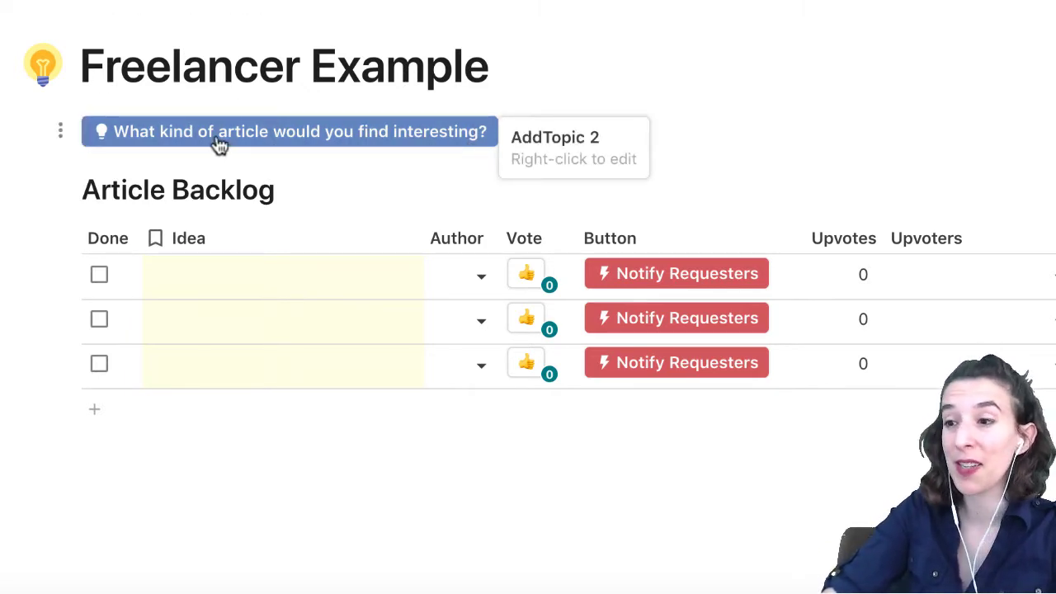
right_click(395, 146)
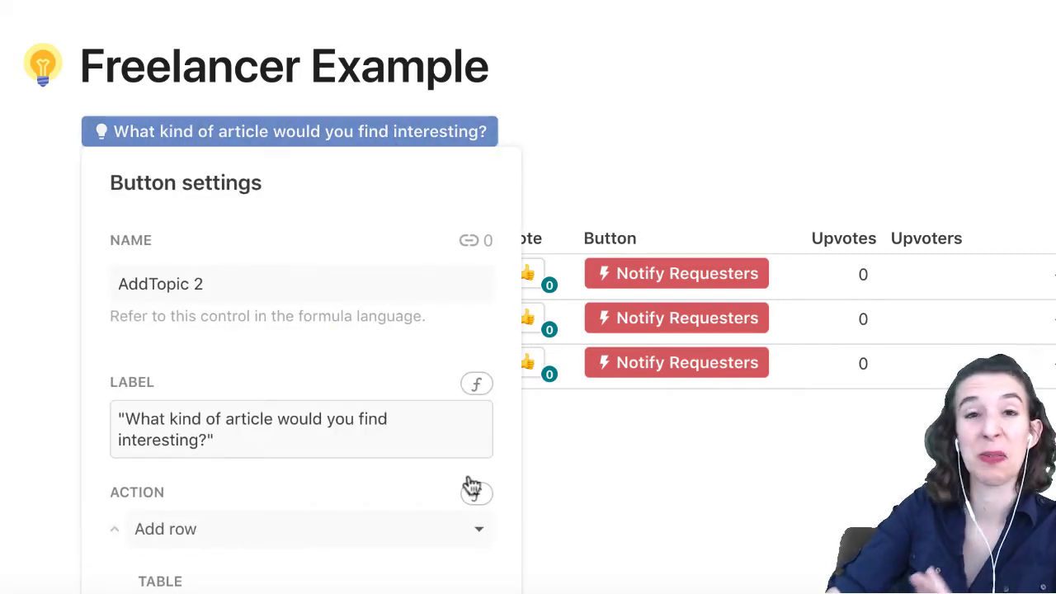
left_click(630, 521)
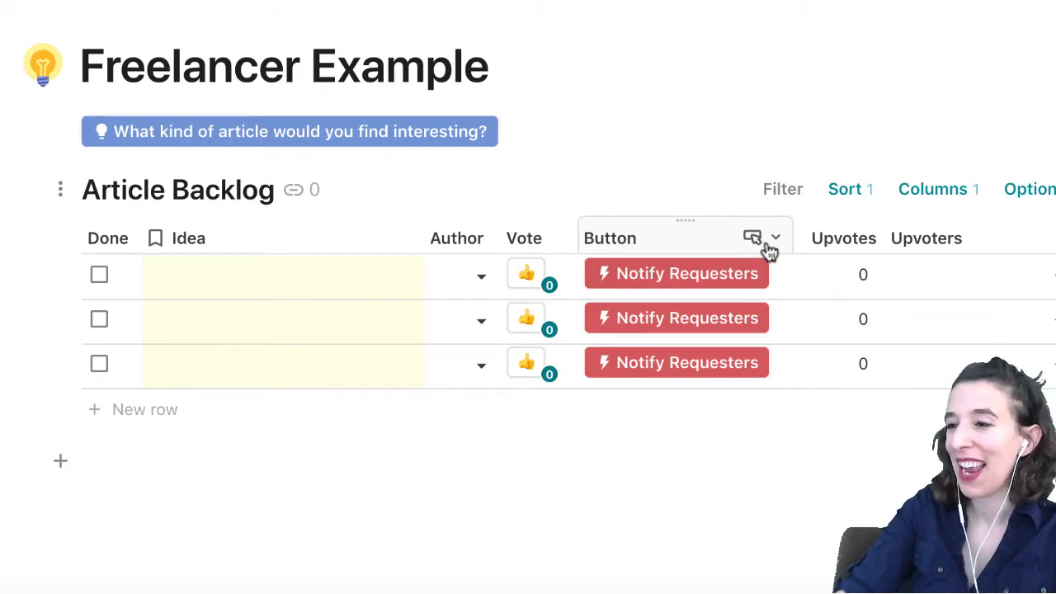
Inspect the Notify Requesters button's Gmail send-email action, including its account, recipients, subject and content.
left_click(768, 242)
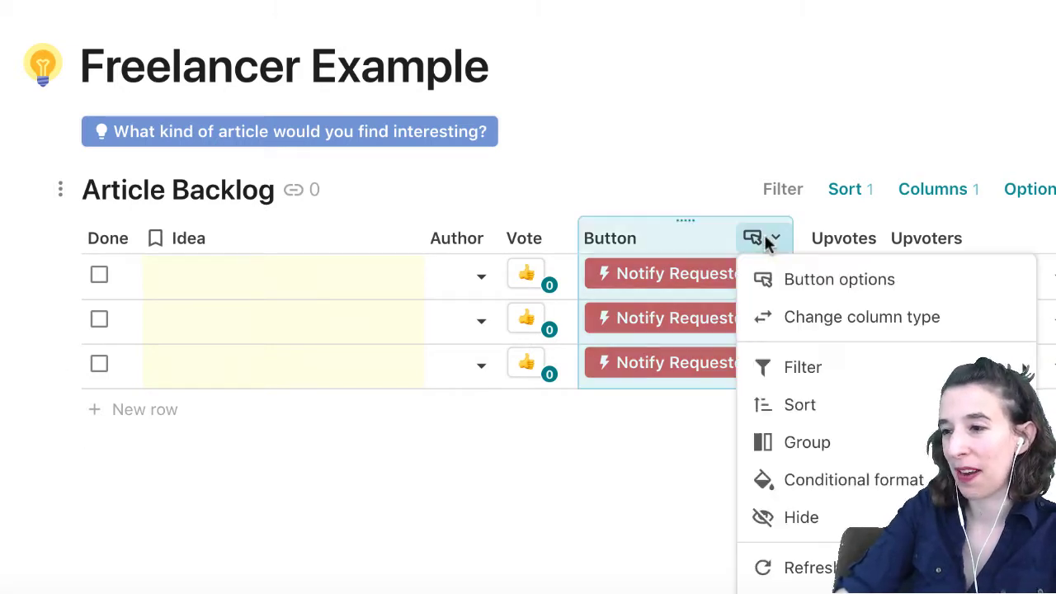
left_click(791, 279)
scroll(610, 439, "down", 2)
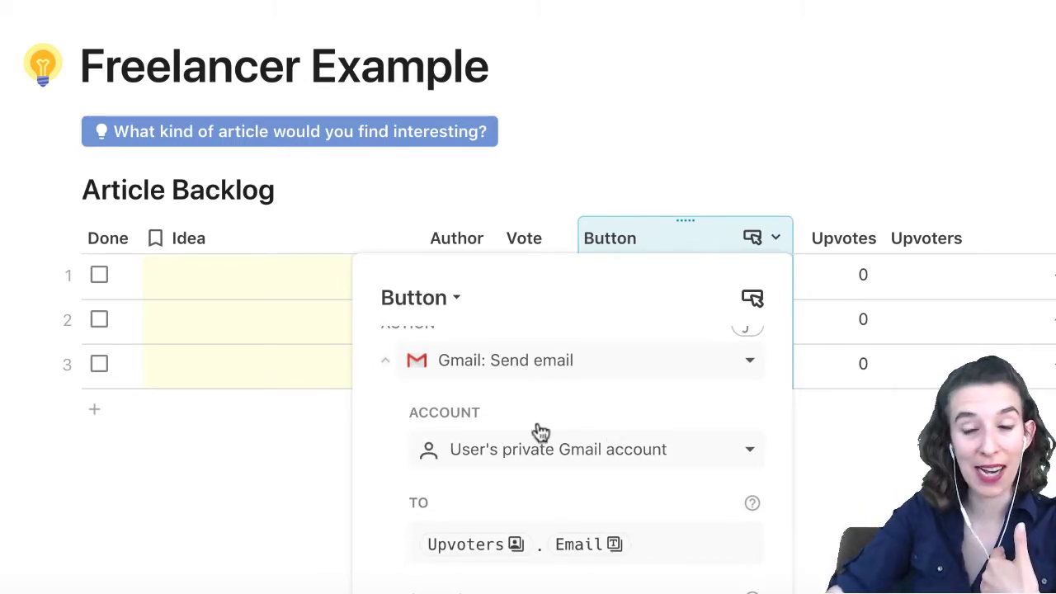
scroll(623, 511, "down", 2)
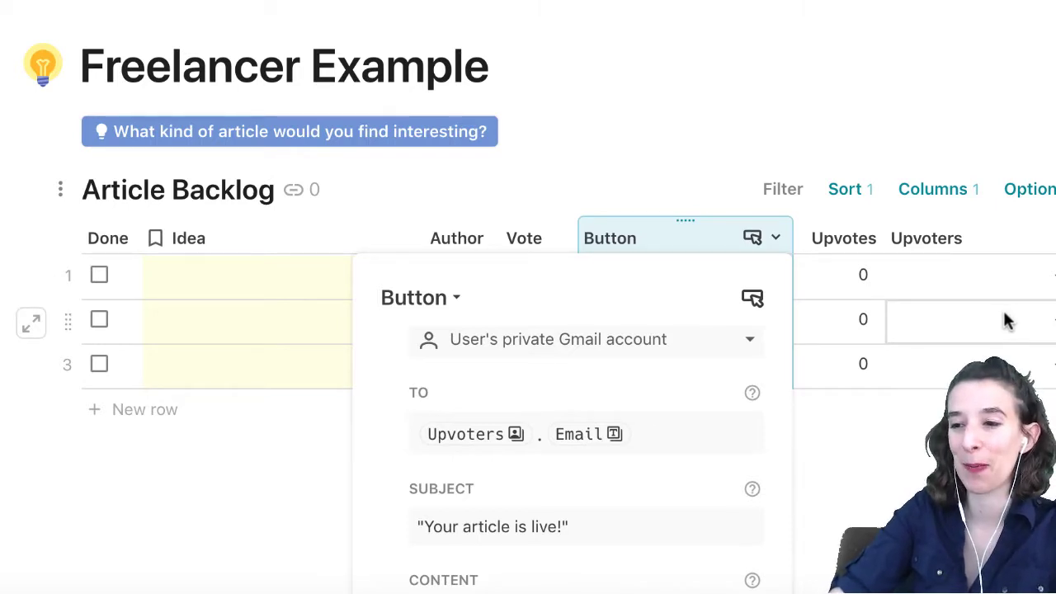
scroll(633, 504, "down", 3)
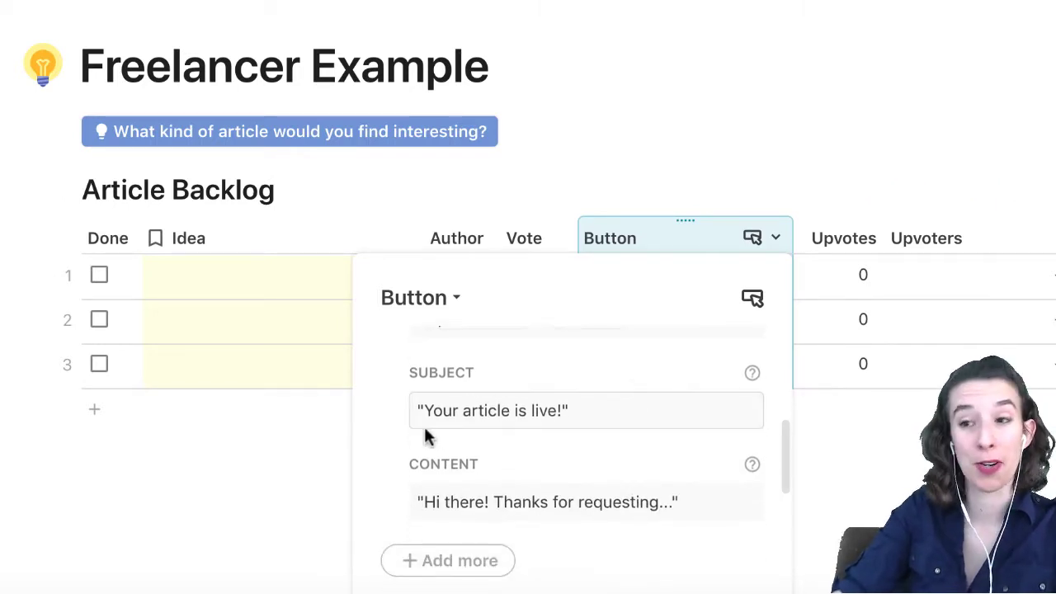
scroll(609, 446, "down", 2)
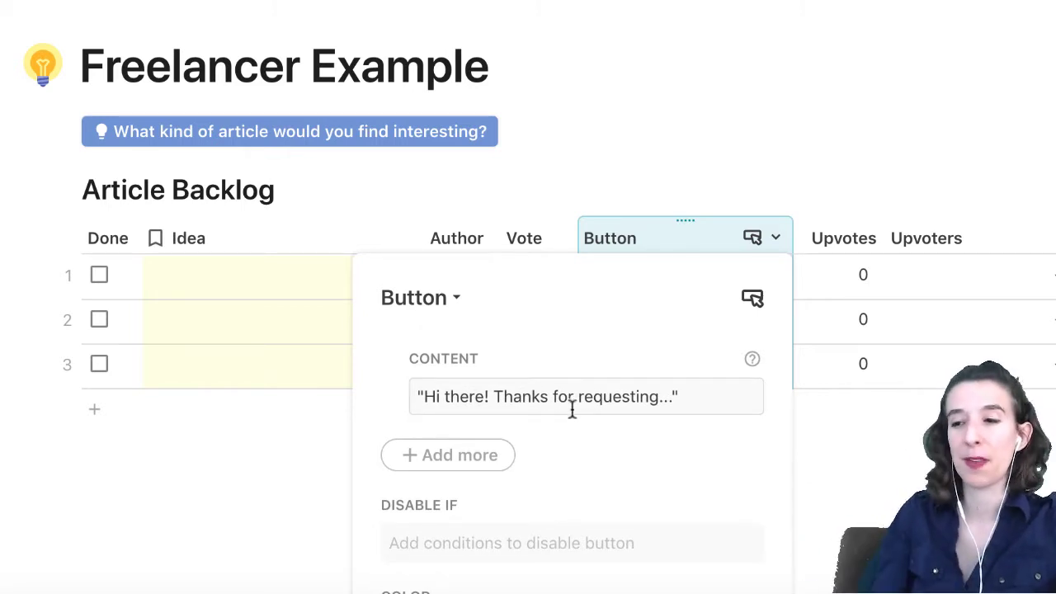
scroll(572, 410, "down", 1)
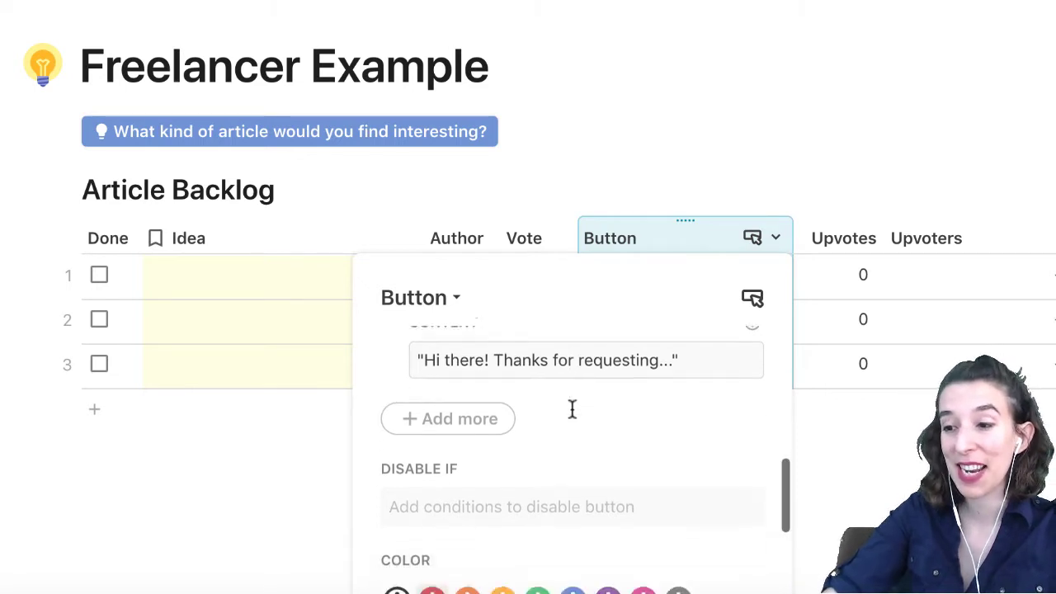
Check the Notify Requesters button's color and icon settings and close its options.
scroll(572, 410, "down", 4)
left_click(432, 452)
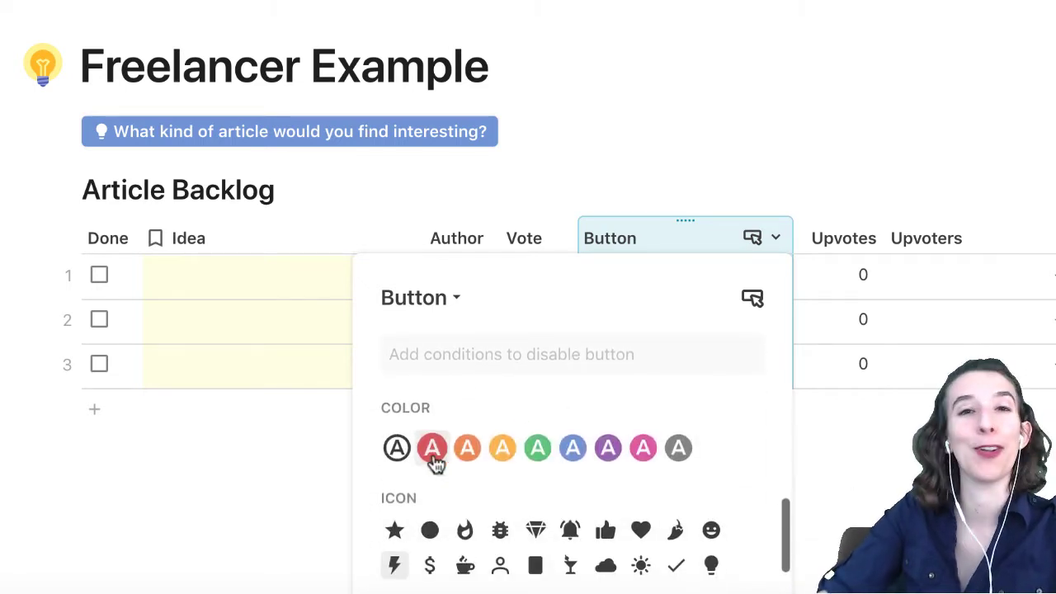
left_click(391, 571)
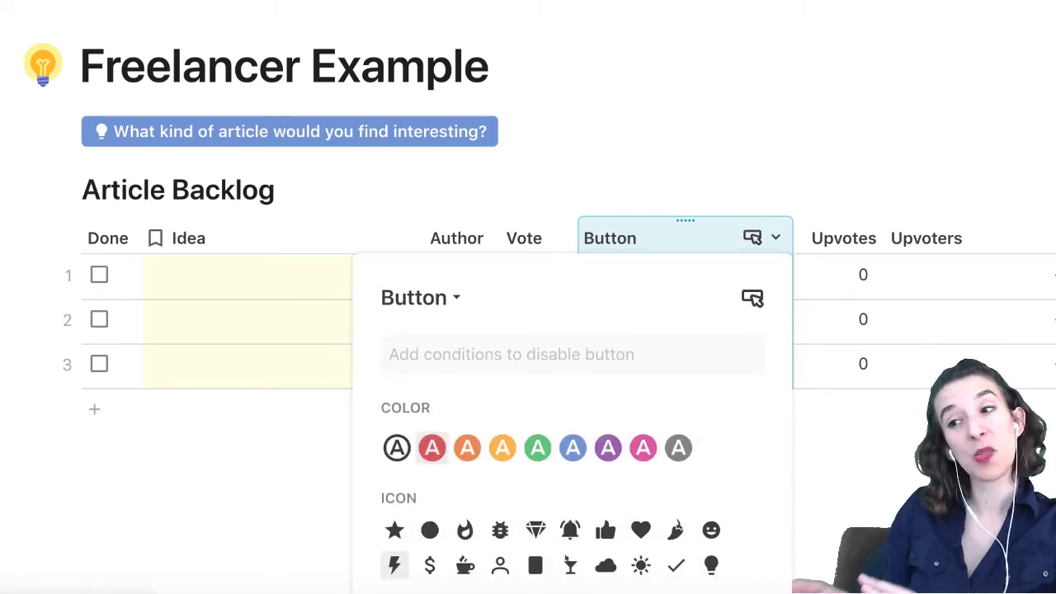
left_click(83, 460)
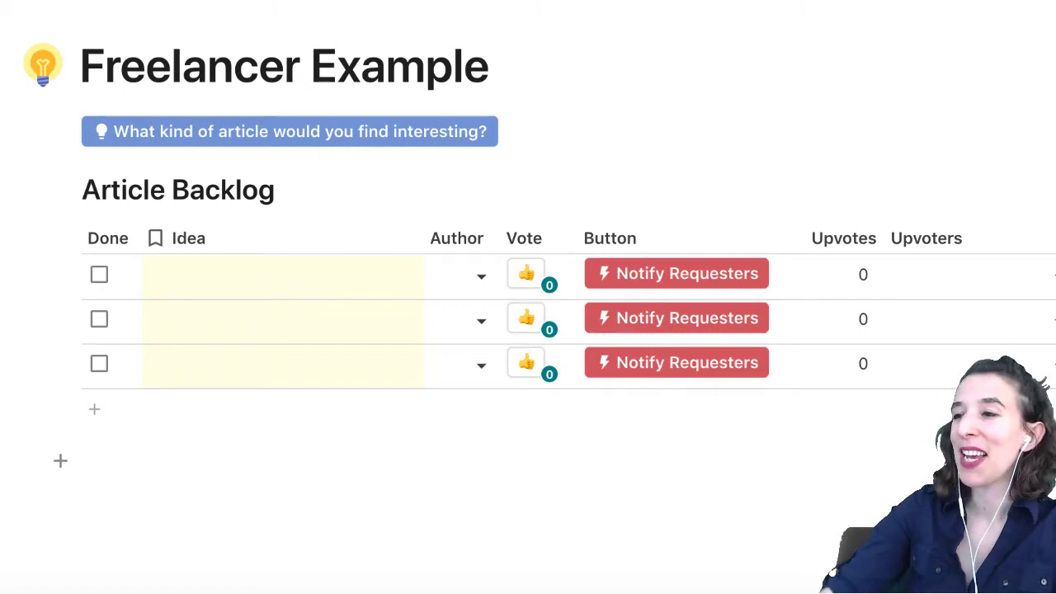
Set the doc's publishing interaction mode to Edit and close the sharing dialog.
left_click(946, 0)
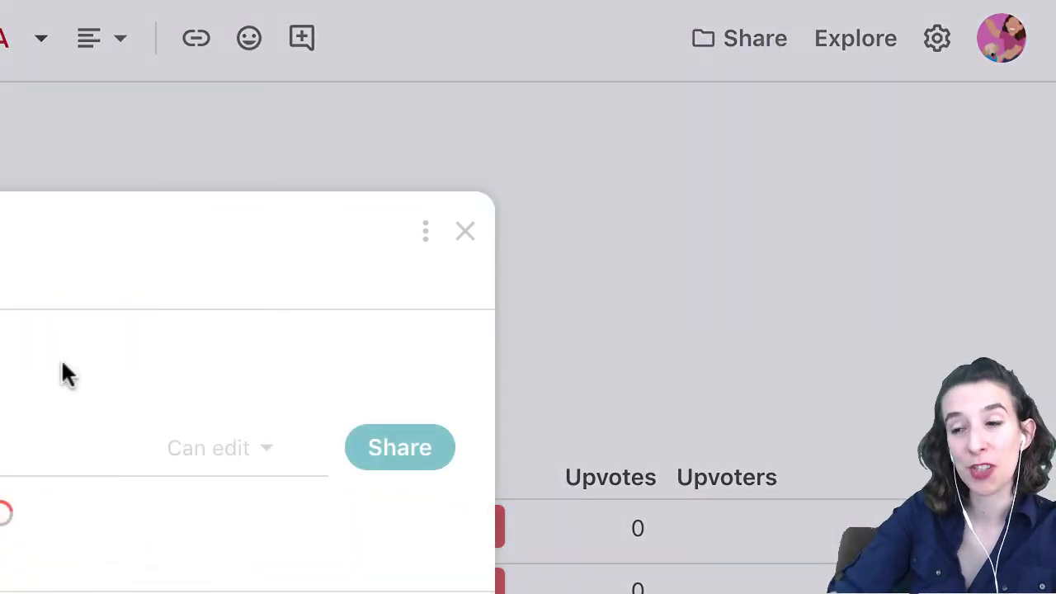
left_click(0, 263)
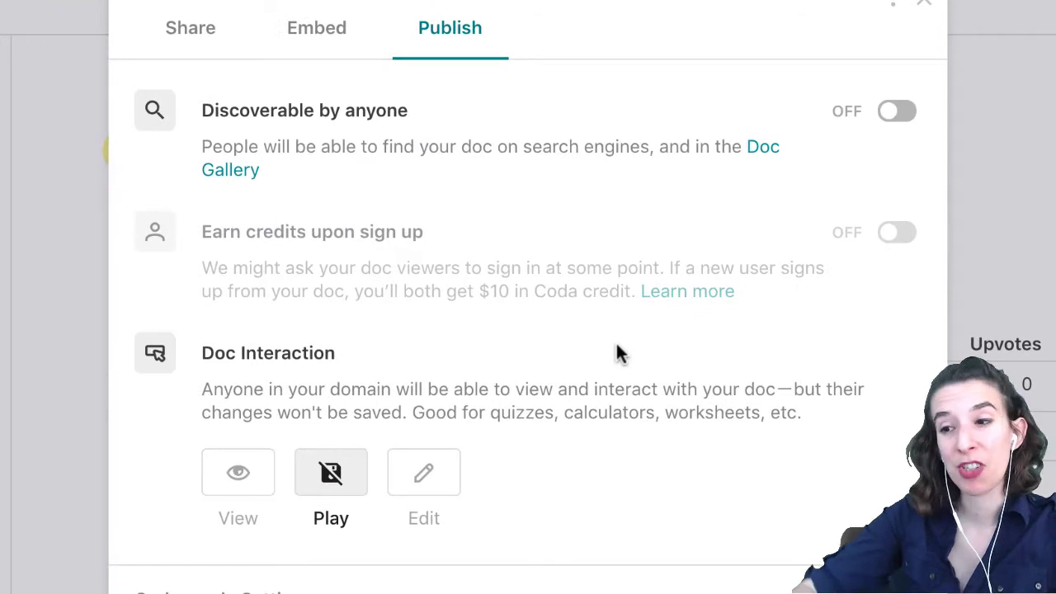
left_click(422, 474)
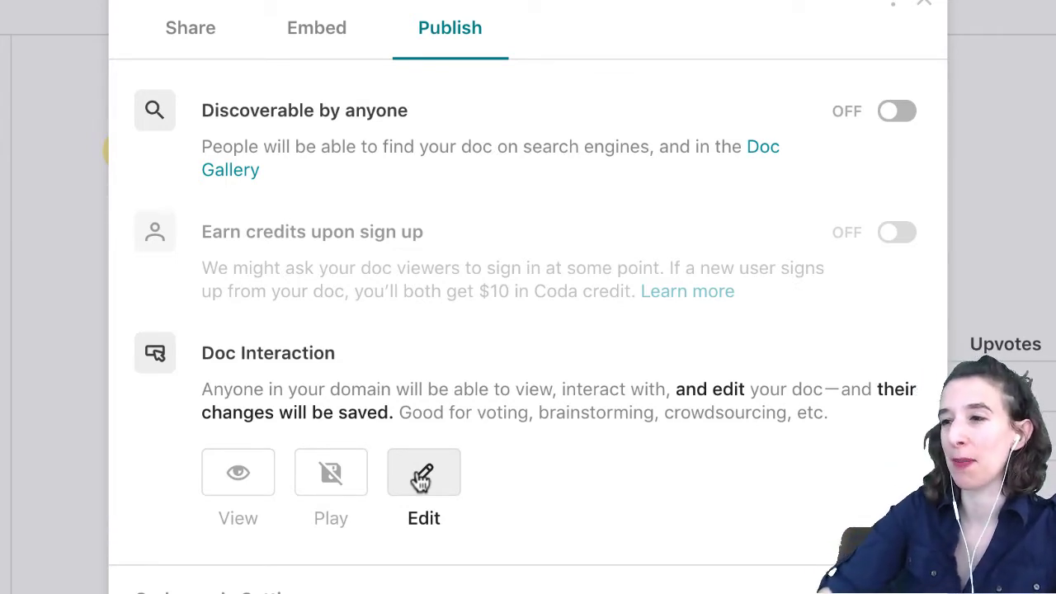
left_click(926, 3)
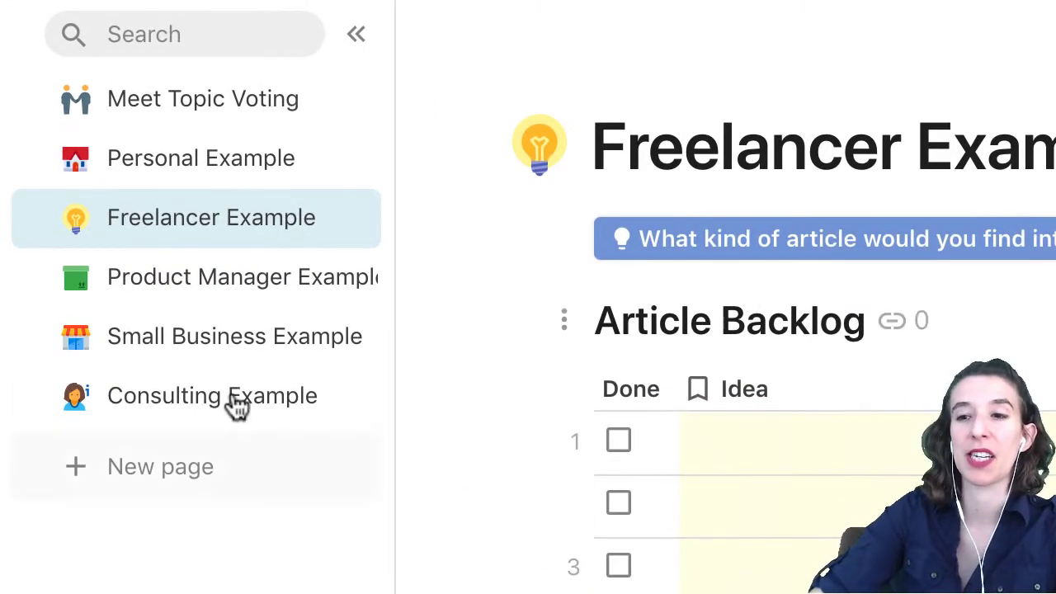
Open the Product Manager Example page.
left_click(183, 299)
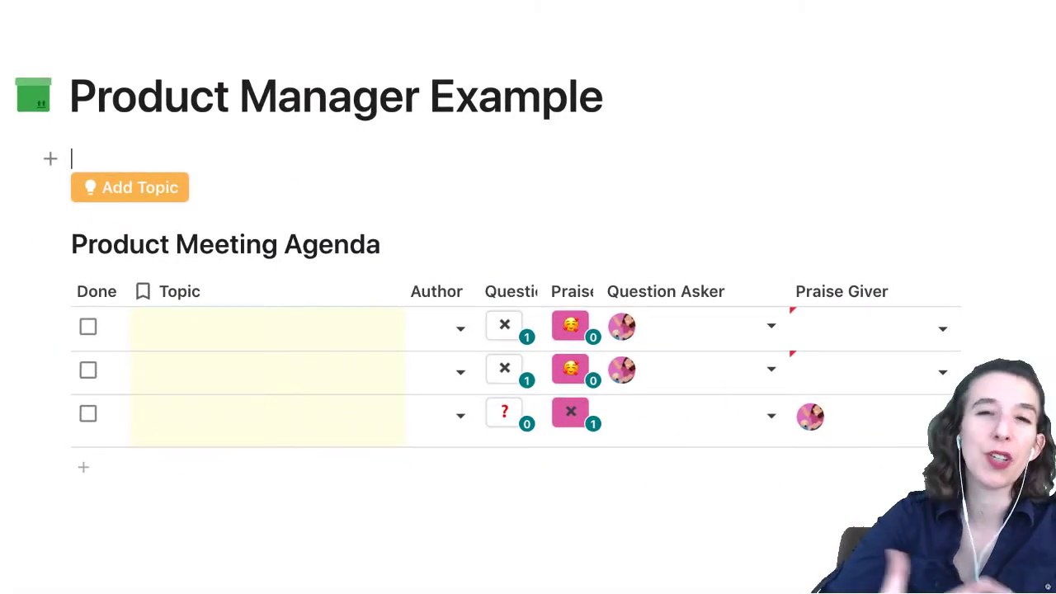
Add a new topic row to the Product Meeting Agenda table with the Add Topic button.
left_click(72, 158)
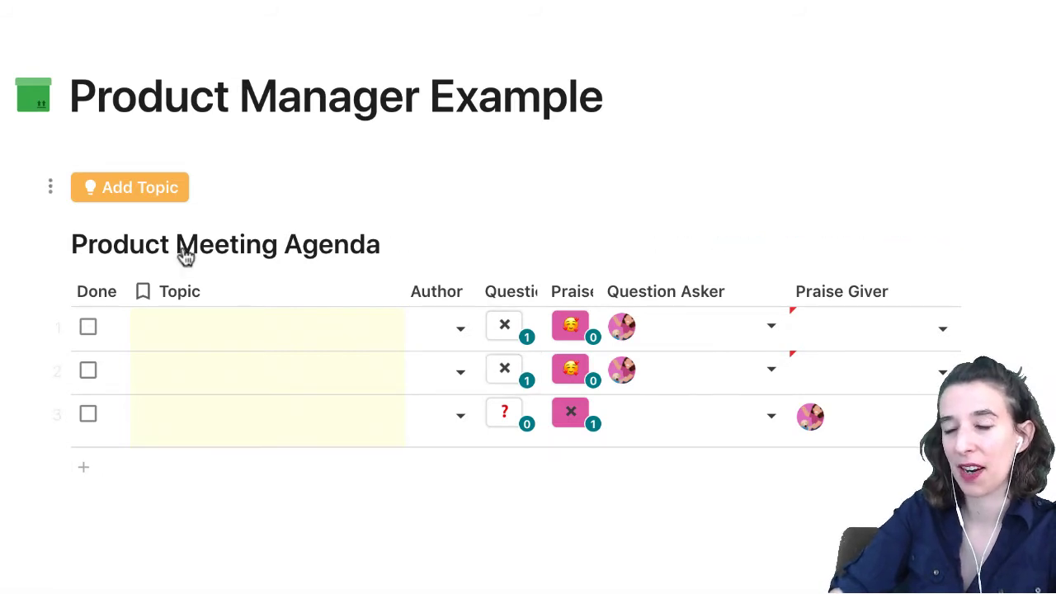
left_click(156, 193)
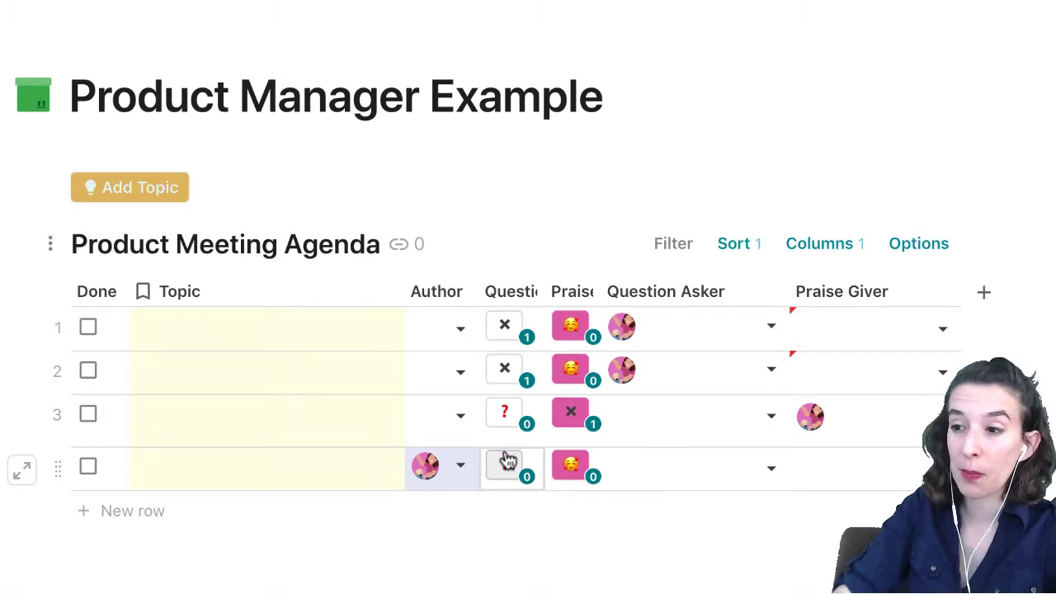
Inspect the label formula in the Question column's button options and close them.
left_click(527, 294)
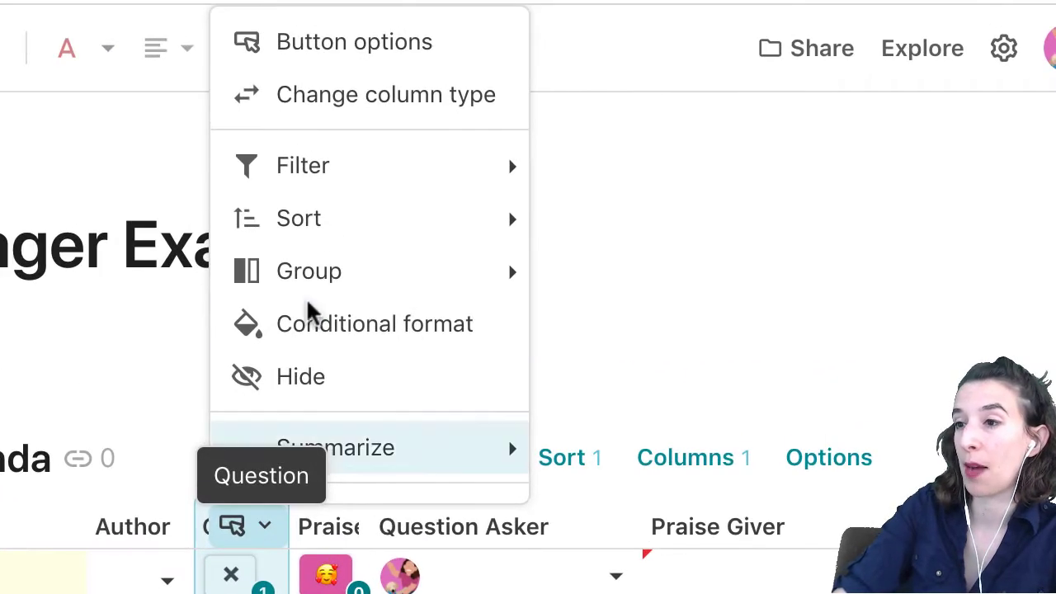
left_click(441, 29)
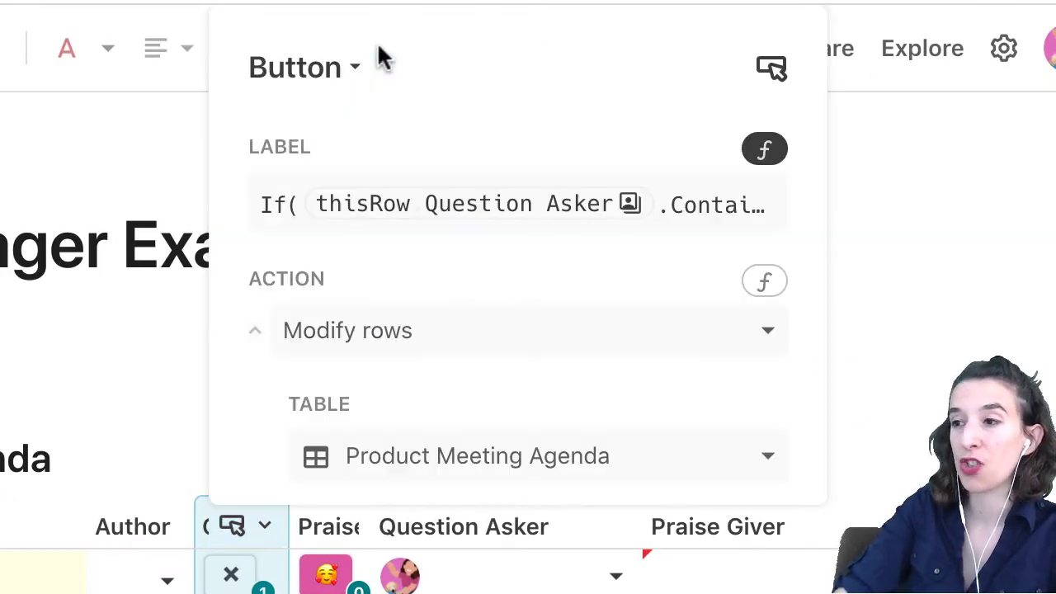
left_click(706, 223)
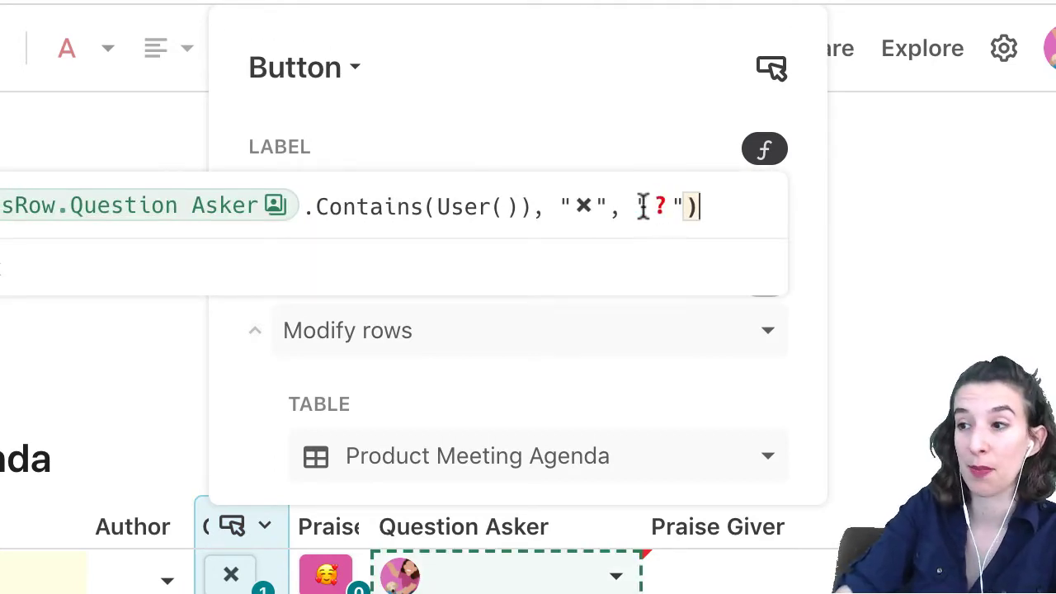
left_click(613, 86)
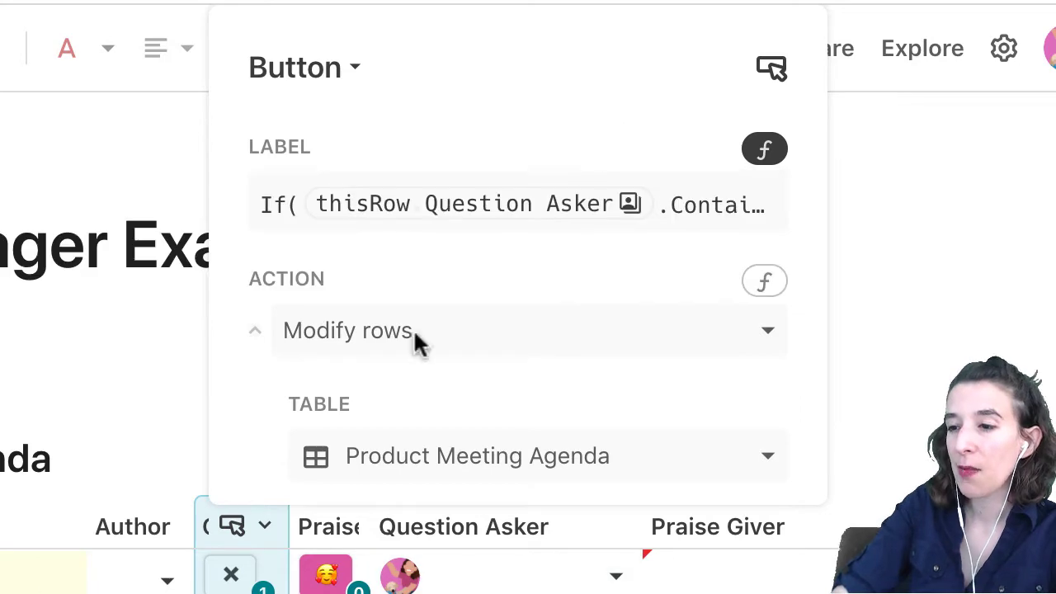
key("Escape")
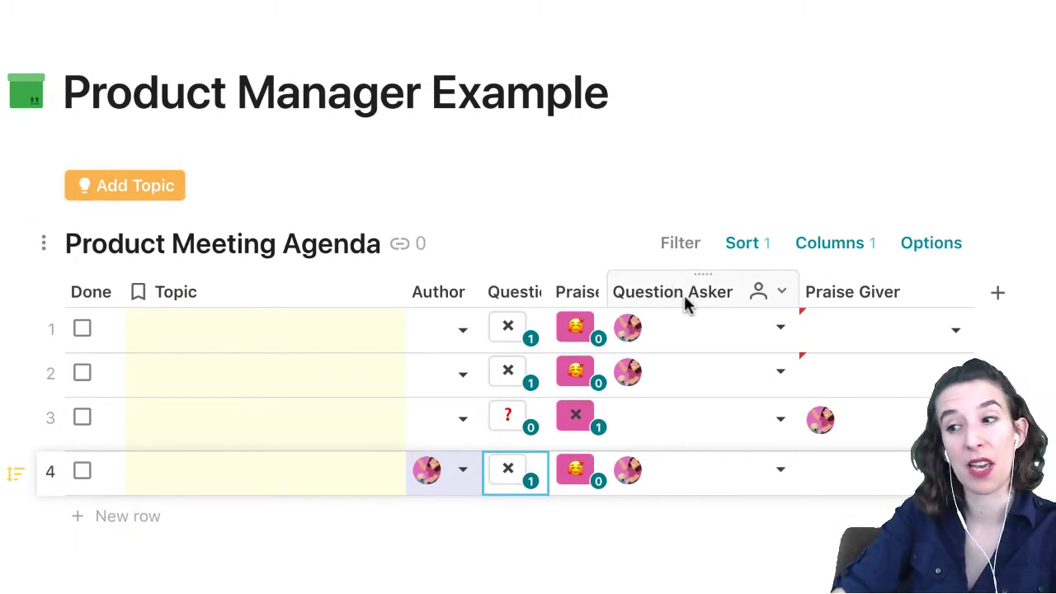
Open the Praise column's button options and inspect the label formula.
left_click(695, 378)
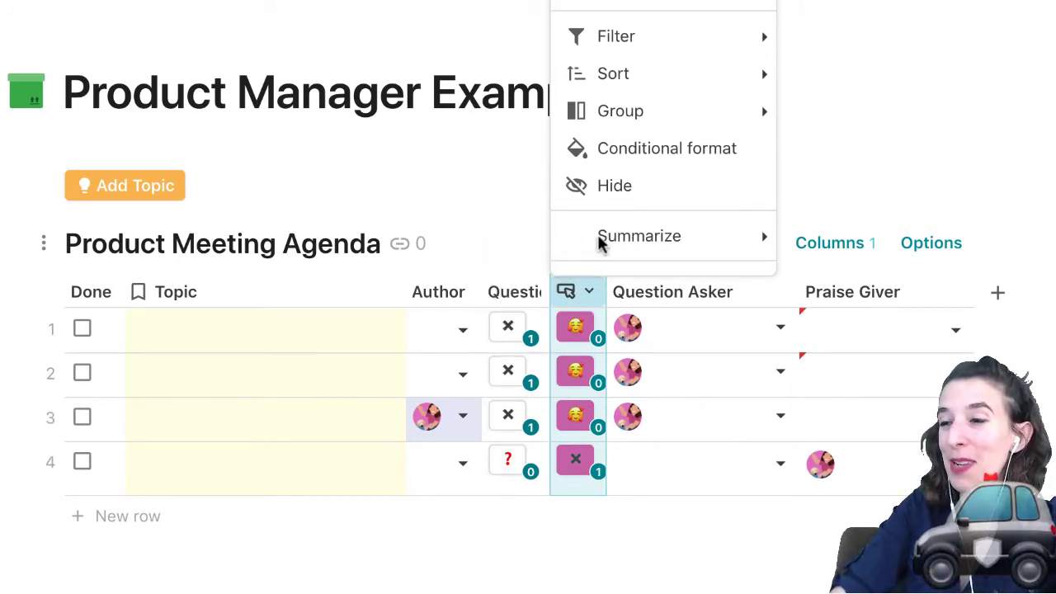
scroll(601, 236, "down", 1)
scroll(623, 219, "up", 1)
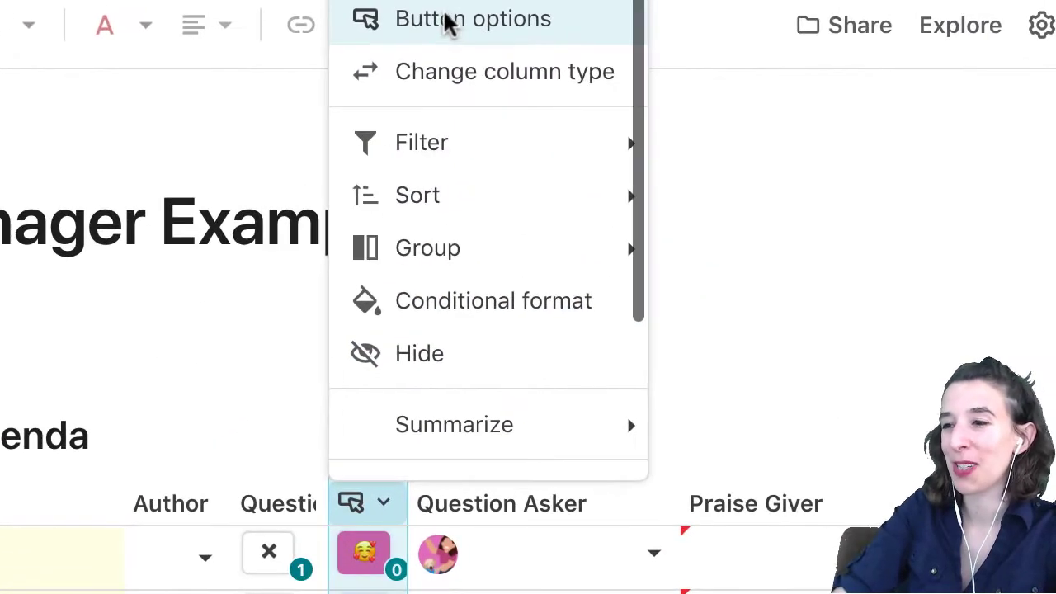
left_click(485, 7)
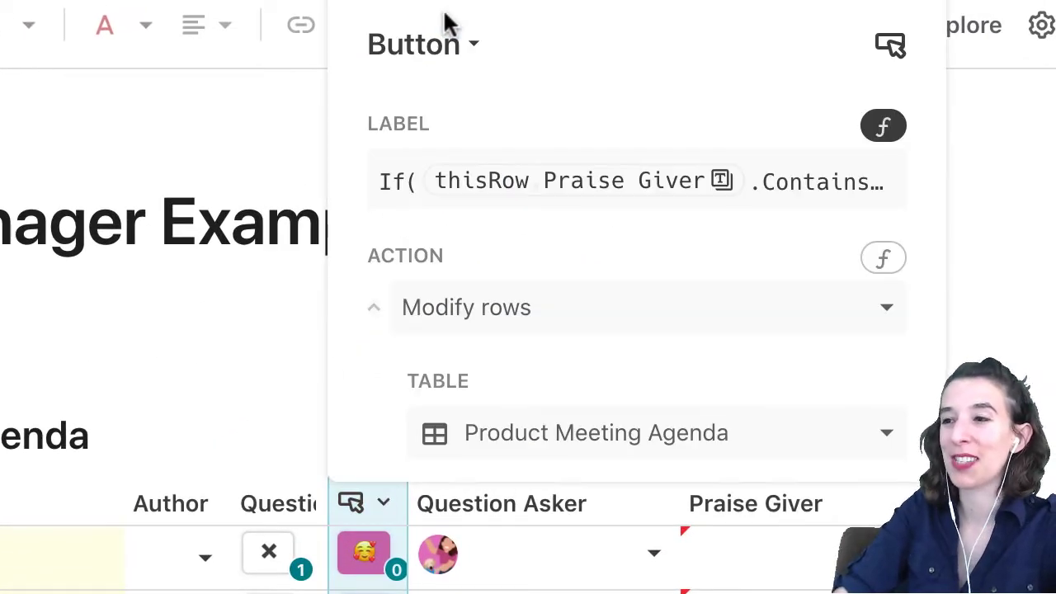
left_click(502, 182)
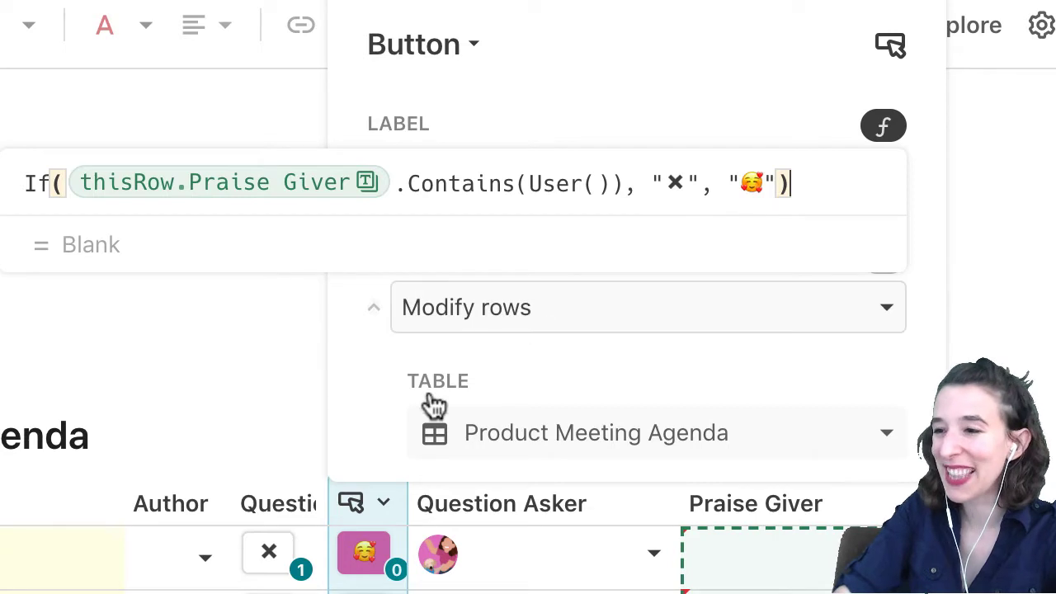
left_click(361, 386)
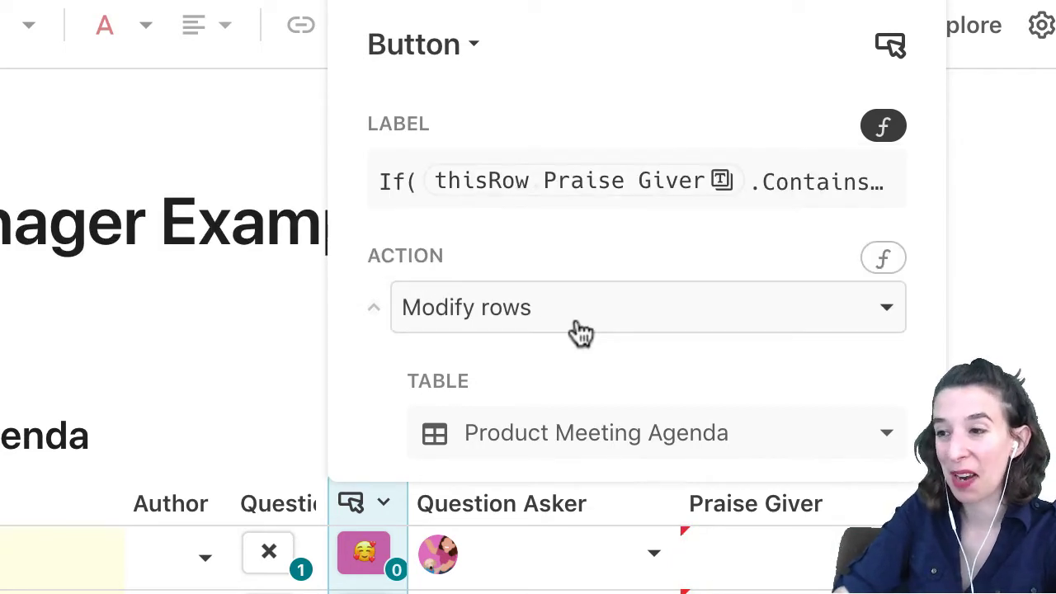
Examine the Praise button's Modify rows action and the formula that updates Praise Giver.
scroll(578, 330, "down", 3)
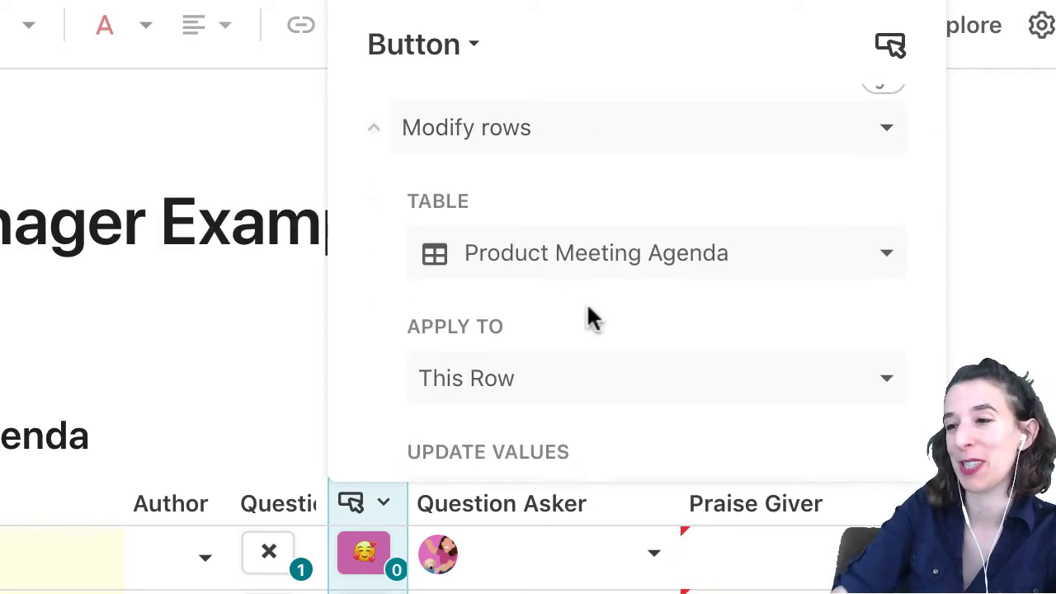
scroll(590, 316, "down", 4)
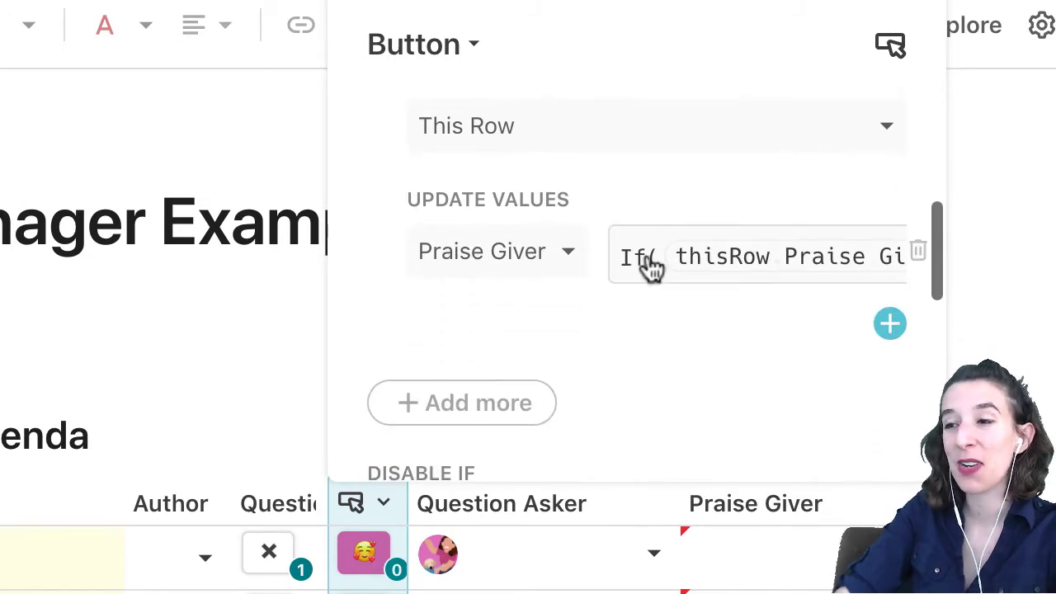
left_click(725, 257)
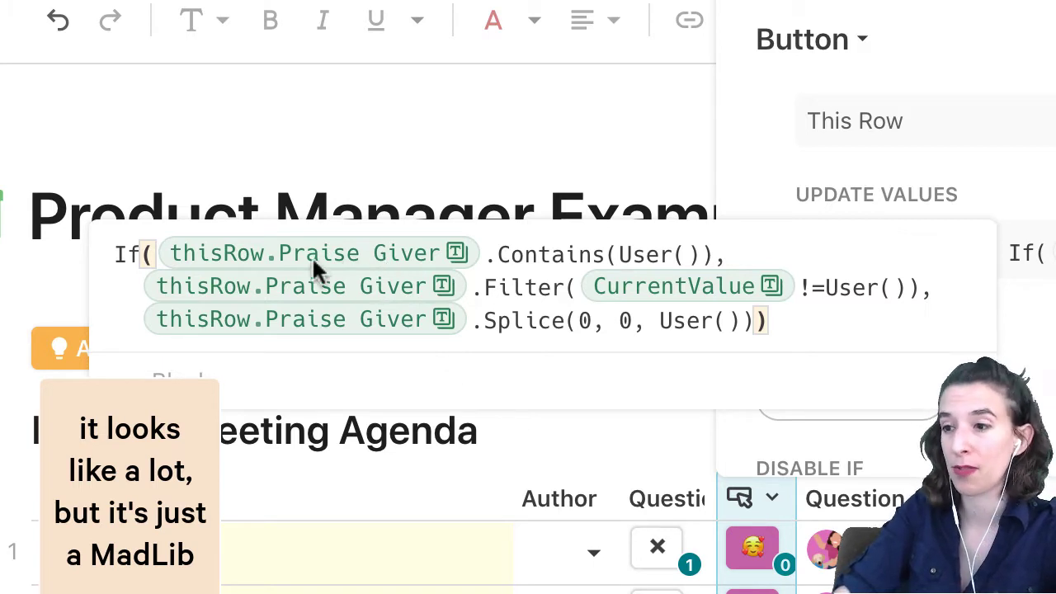
Open the Question column's button options and highlight the whole formula that updates Question Asker.
left_click(667, 497)
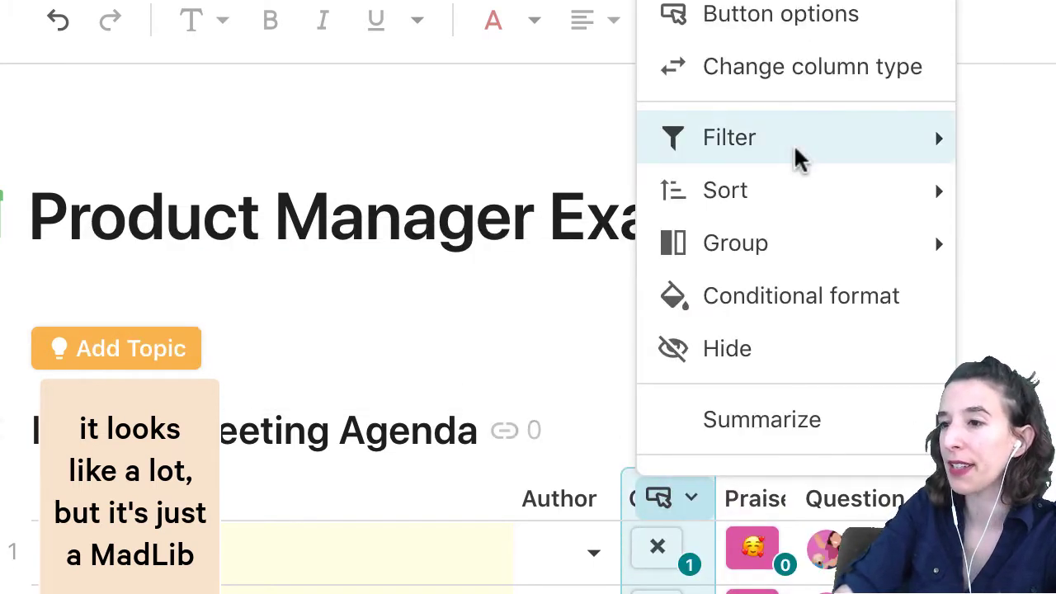
left_click(765, 28)
left_click(913, 173)
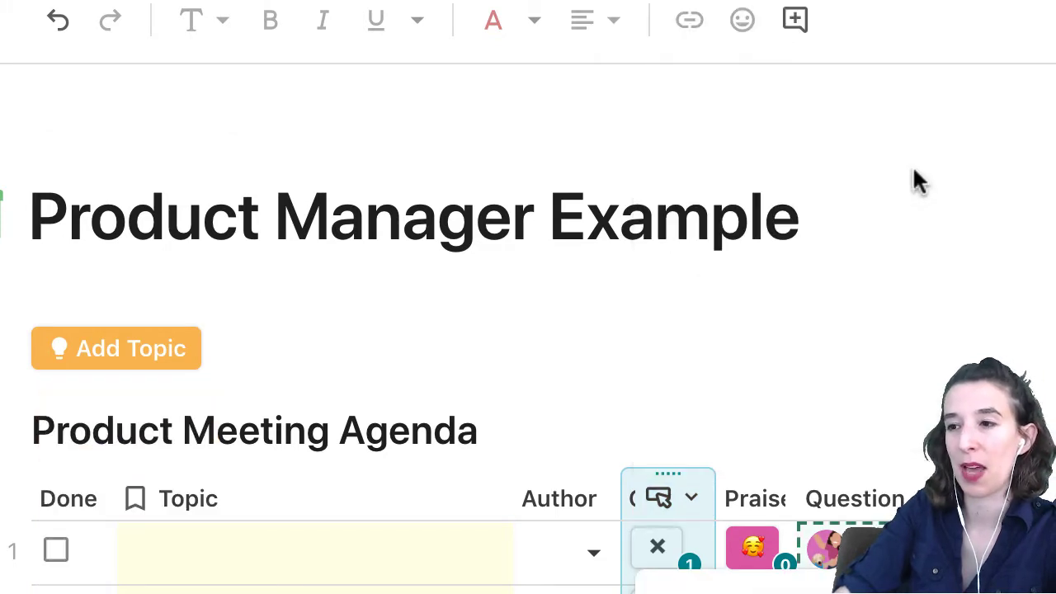
left_click(906, 379)
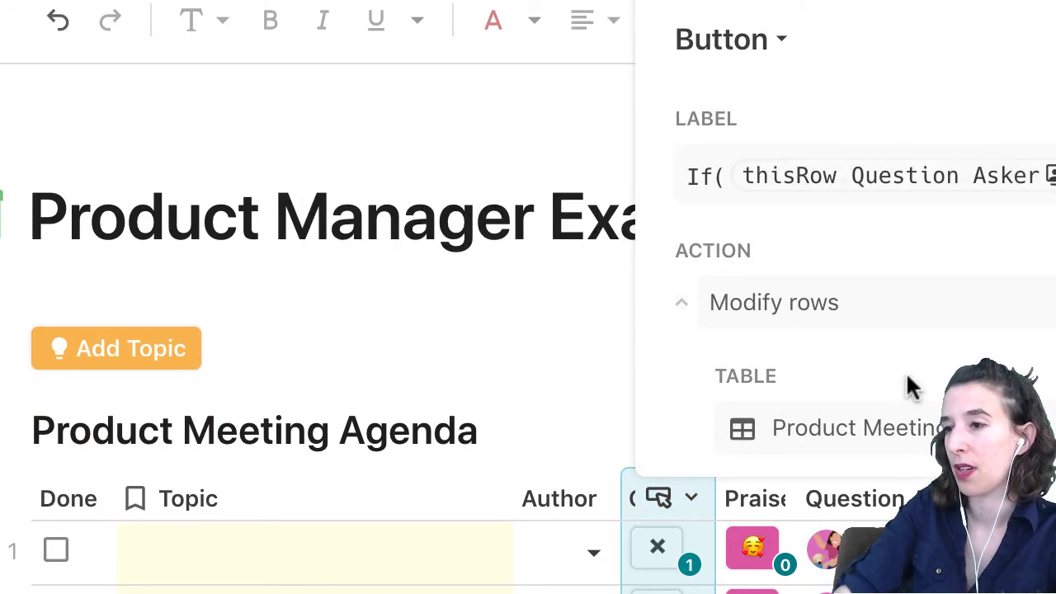
scroll(906, 379, "down", 4)
scroll(908, 381, "down", 3)
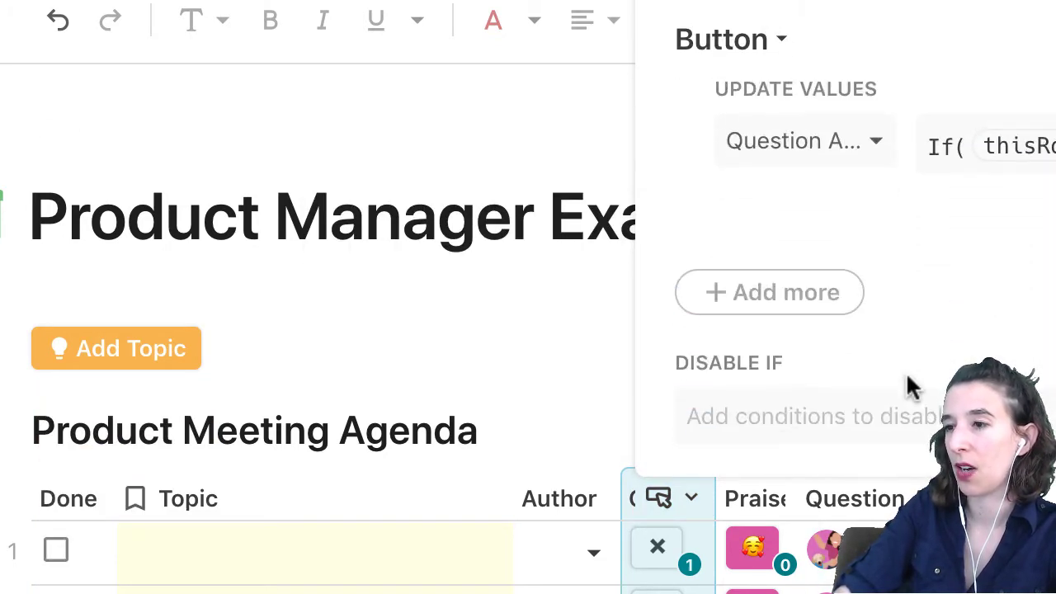
left_click(1017, 161)
left_click_drag(757, 217, 39, 146)
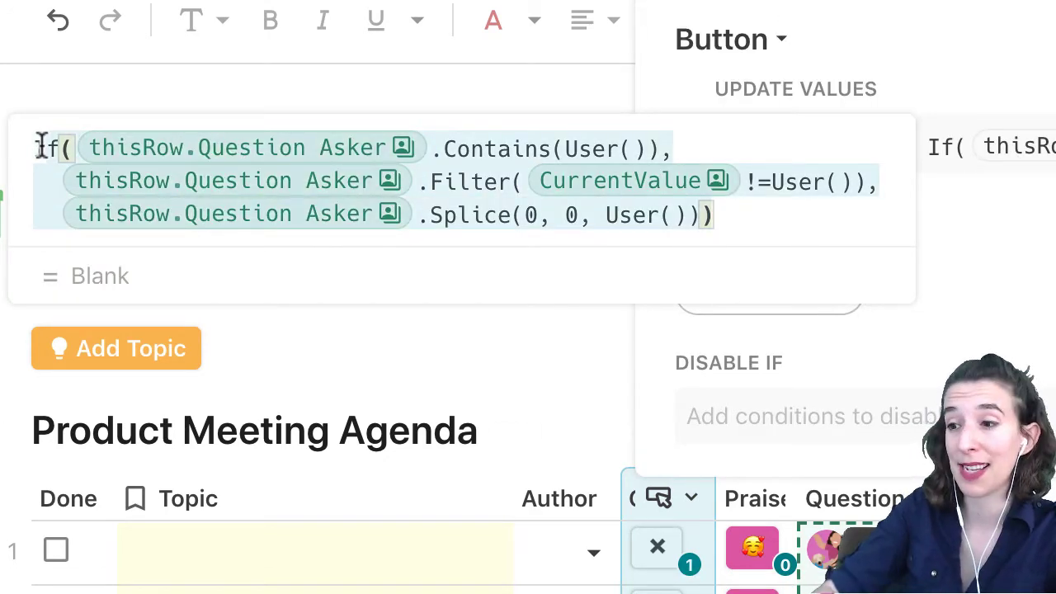
Reopen the Praise column's button options, compare the Praise Giver update formula and close the options.
left_click(739, 499)
left_click(882, 12)
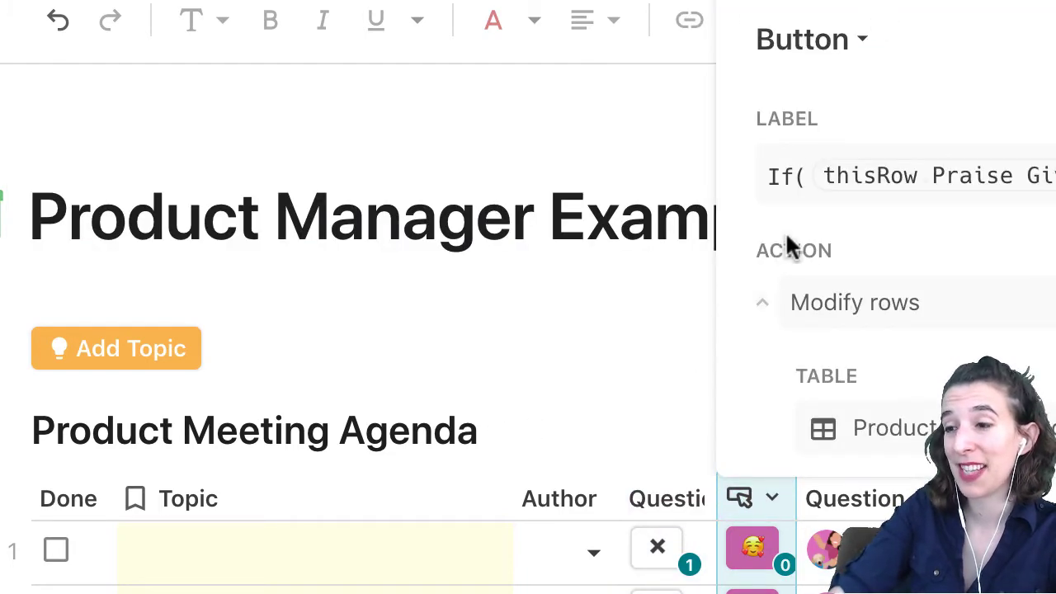
scroll(841, 425, "down", 5)
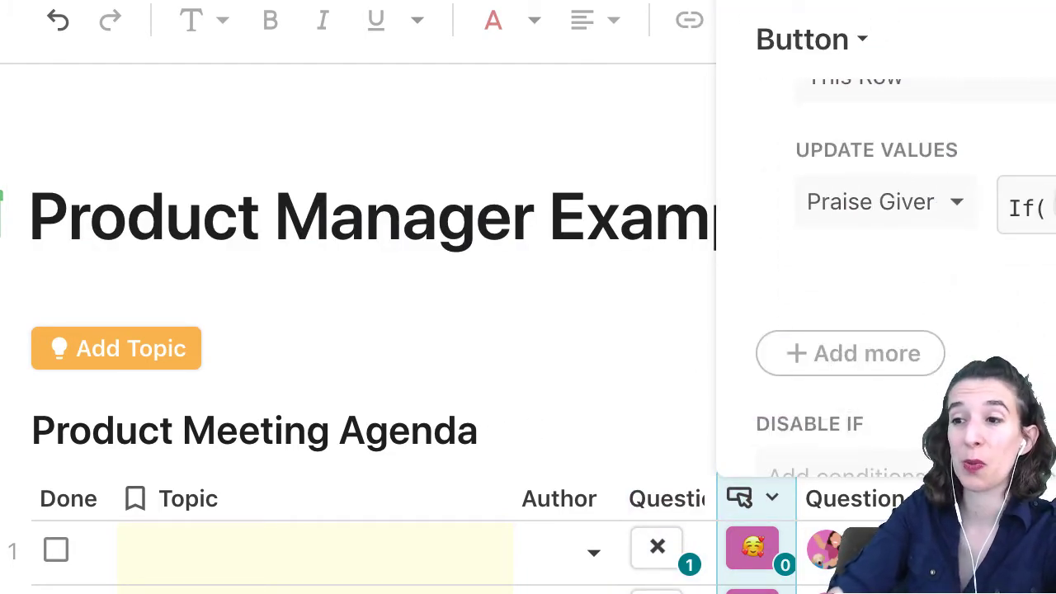
left_click(1023, 206)
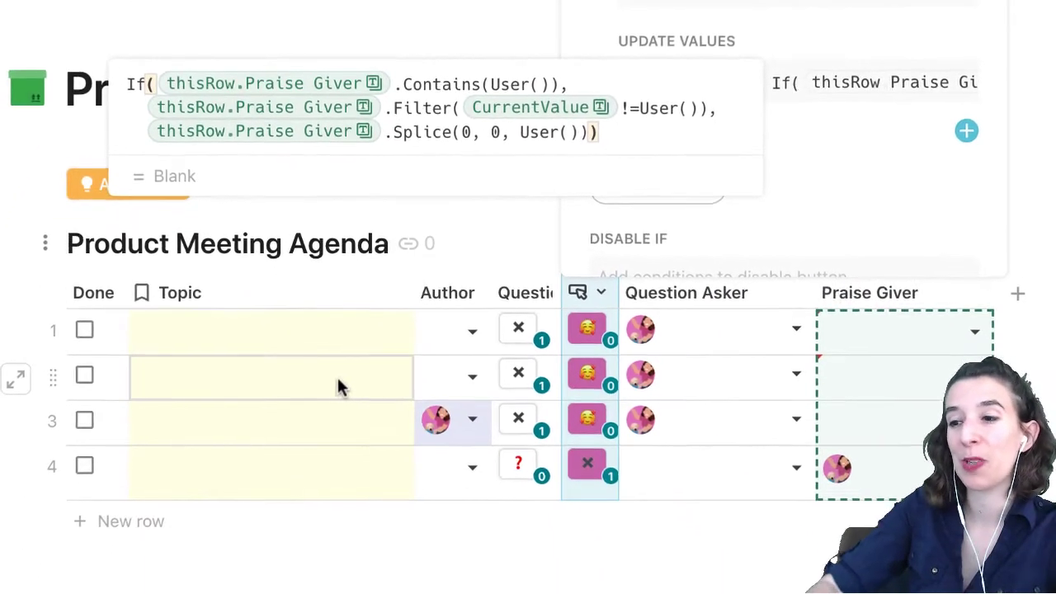
left_click(335, 386)
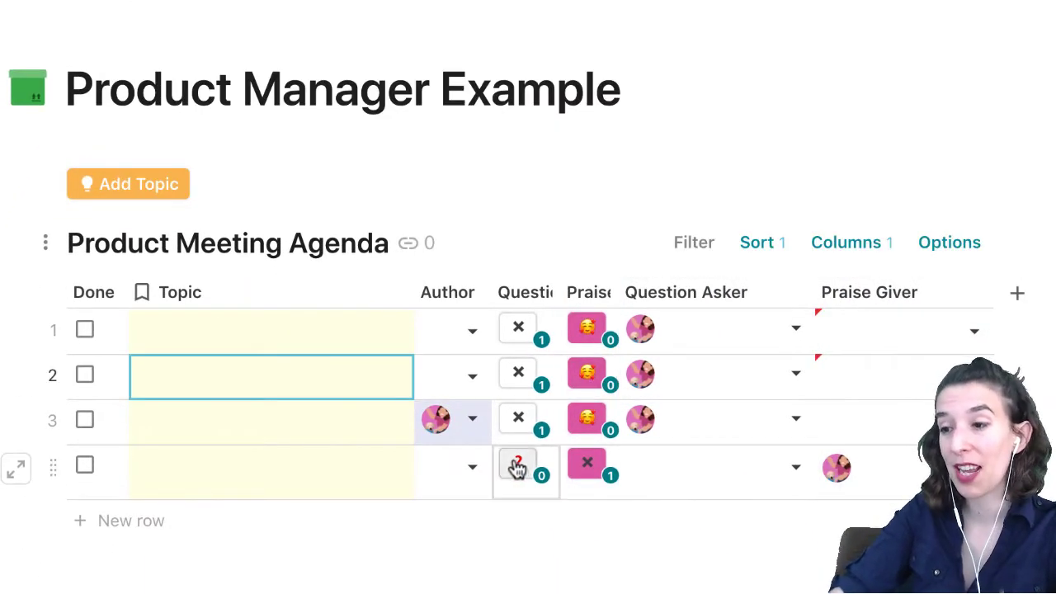
Give praise to the topics in rows 3 and 2 of the Product Meeting Agenda table.
left_click(585, 422)
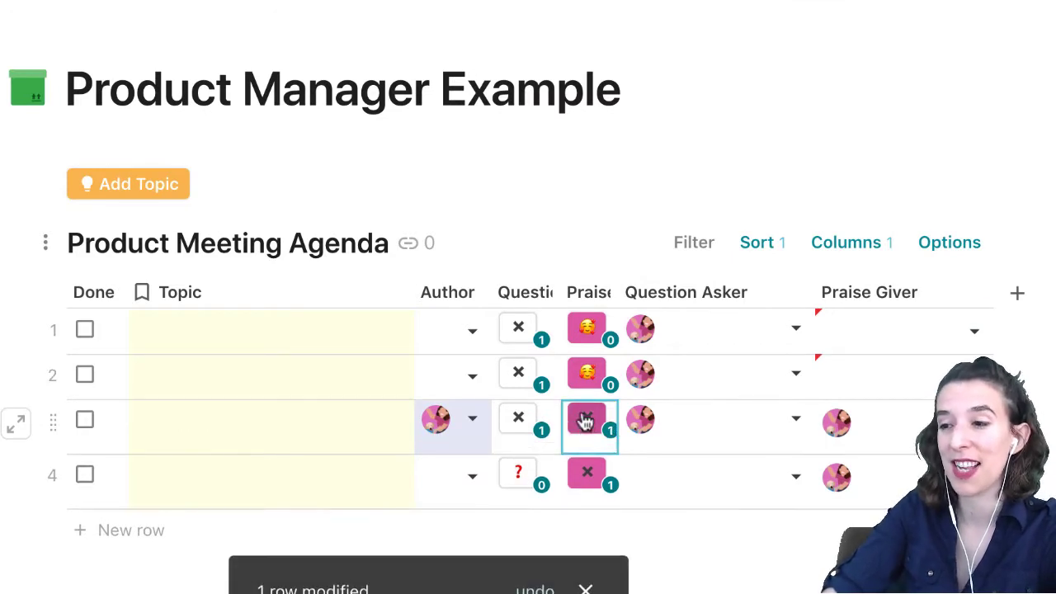
left_click(586, 378)
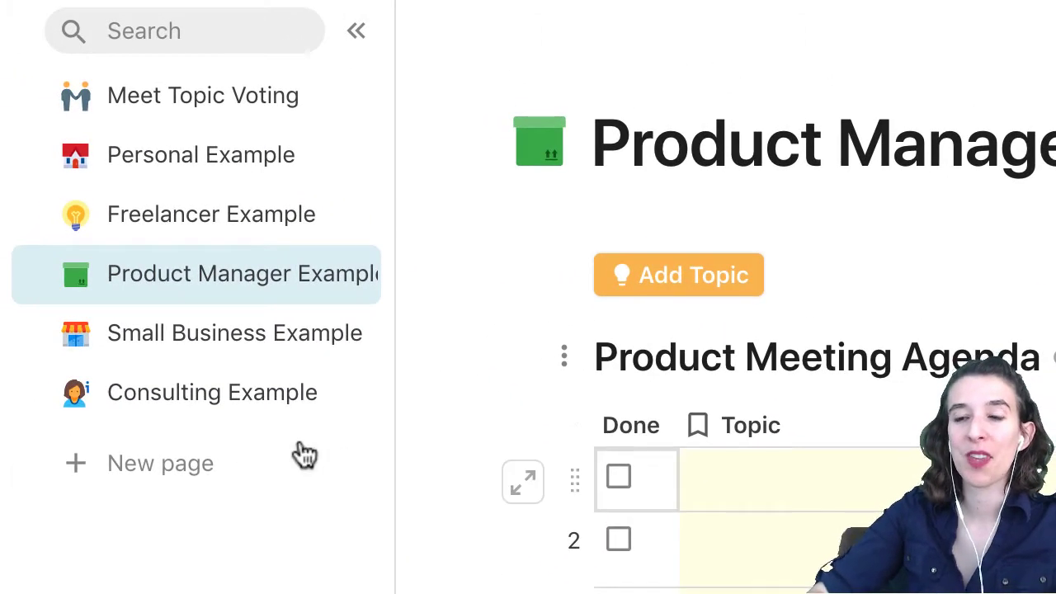
Open the Small Business Example page, check the Add Praise for a Coworker button's settings and close them.
left_click(178, 333)
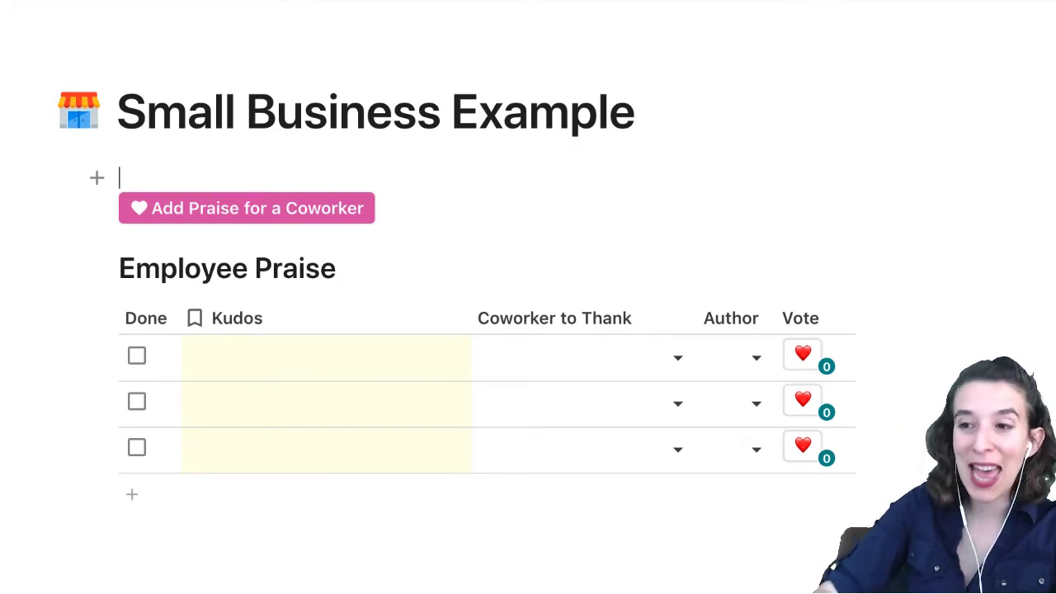
right_click(248, 212)
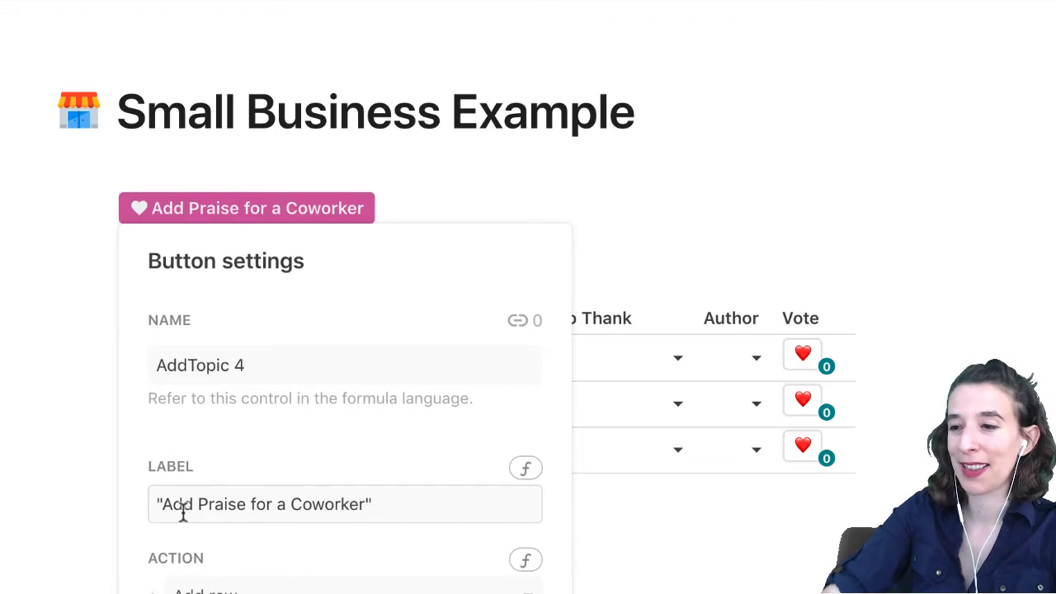
left_click(628, 406)
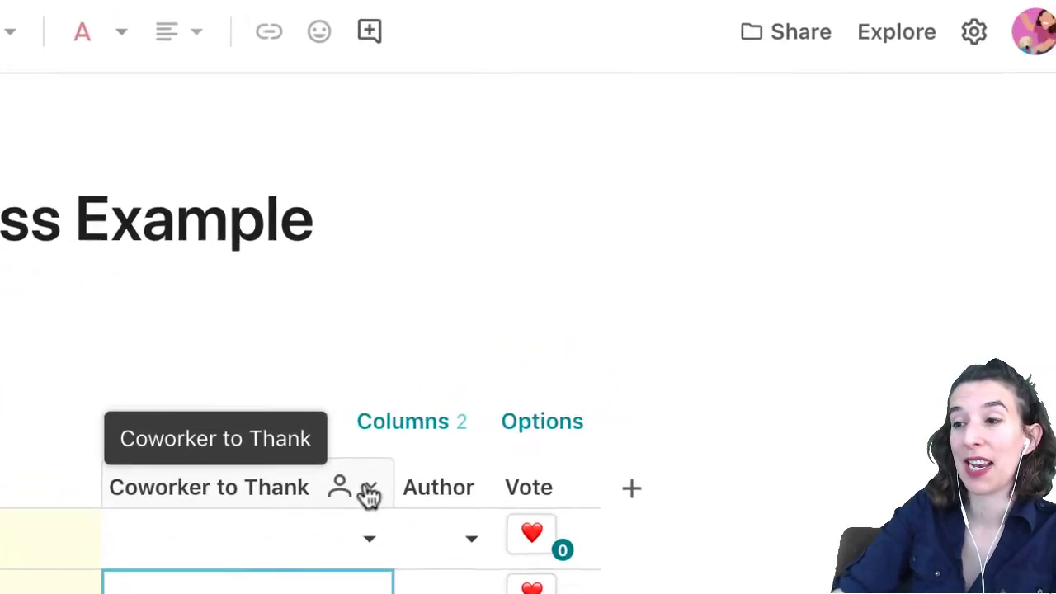
Review the Coworker to Thank column's People options, including notifications, comment subscription and new-row value, and close them.
left_click(368, 490)
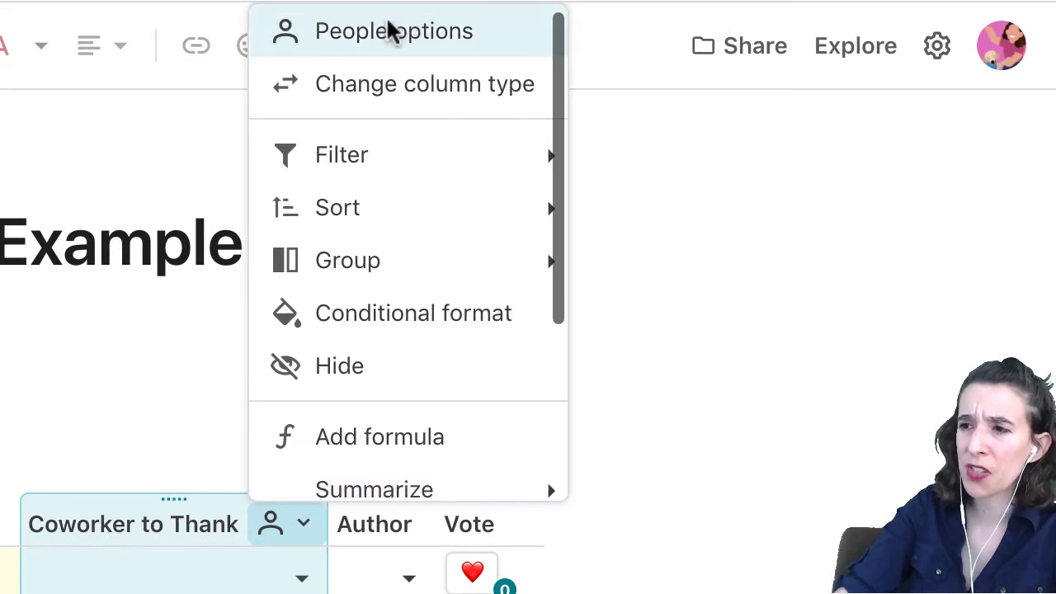
left_click(390, 33)
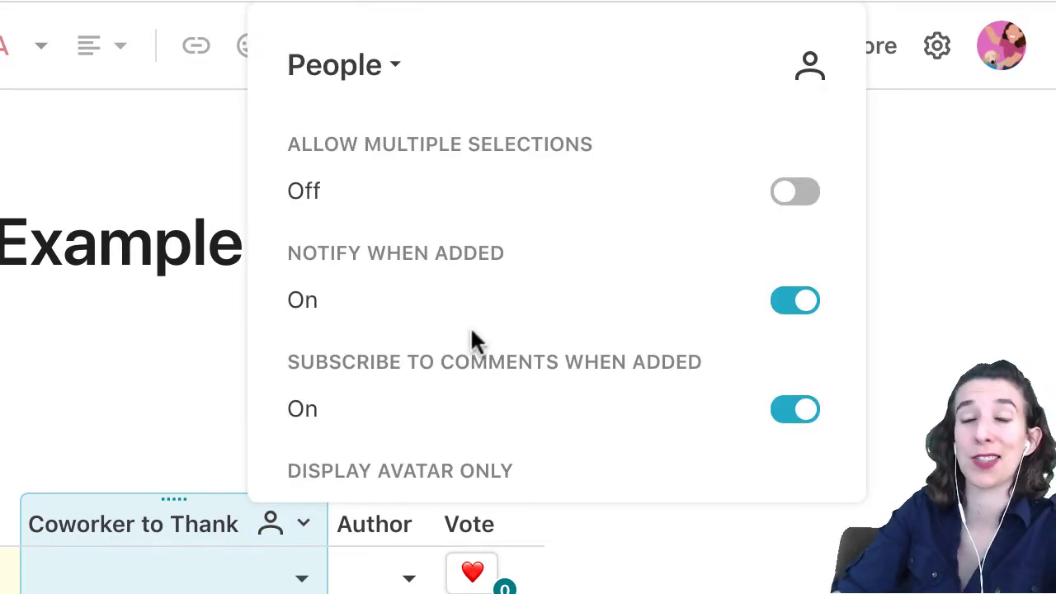
scroll(473, 333, "down", 1)
scroll(473, 332, "up", 1)
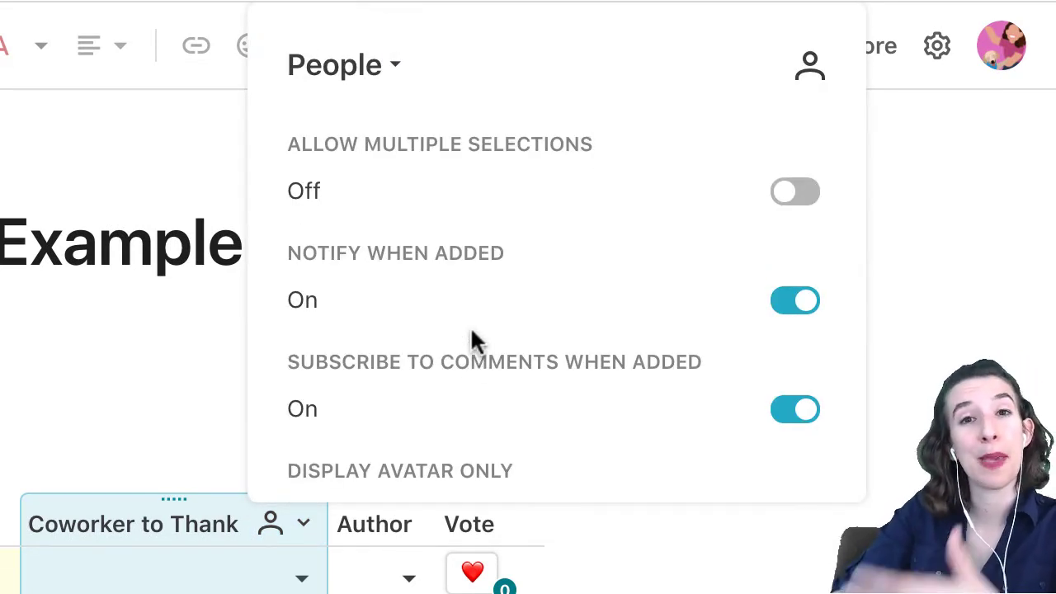
scroll(472, 333, "down", 3)
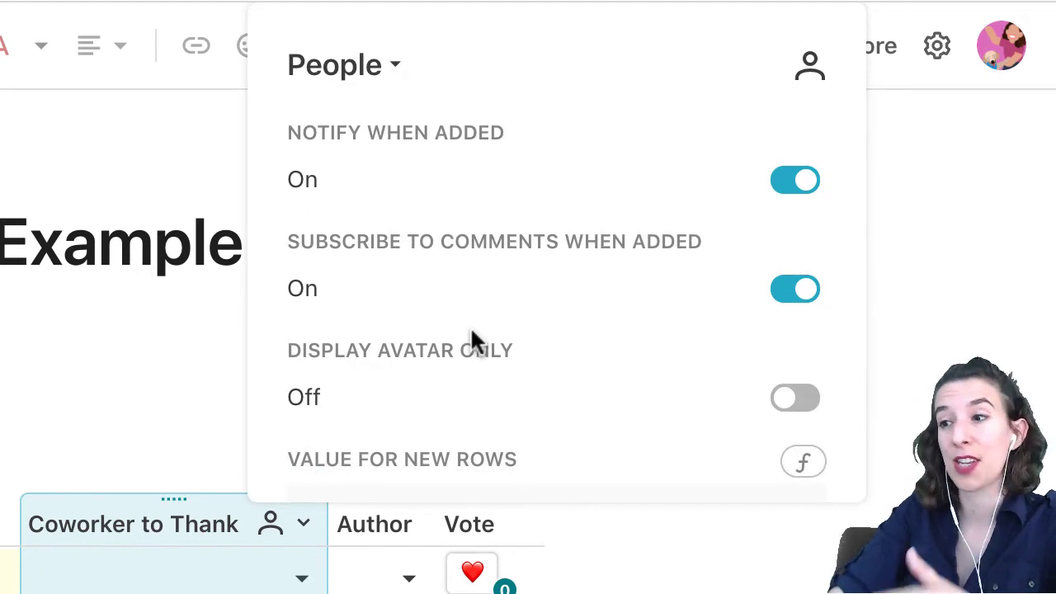
scroll(472, 338, "down", 4)
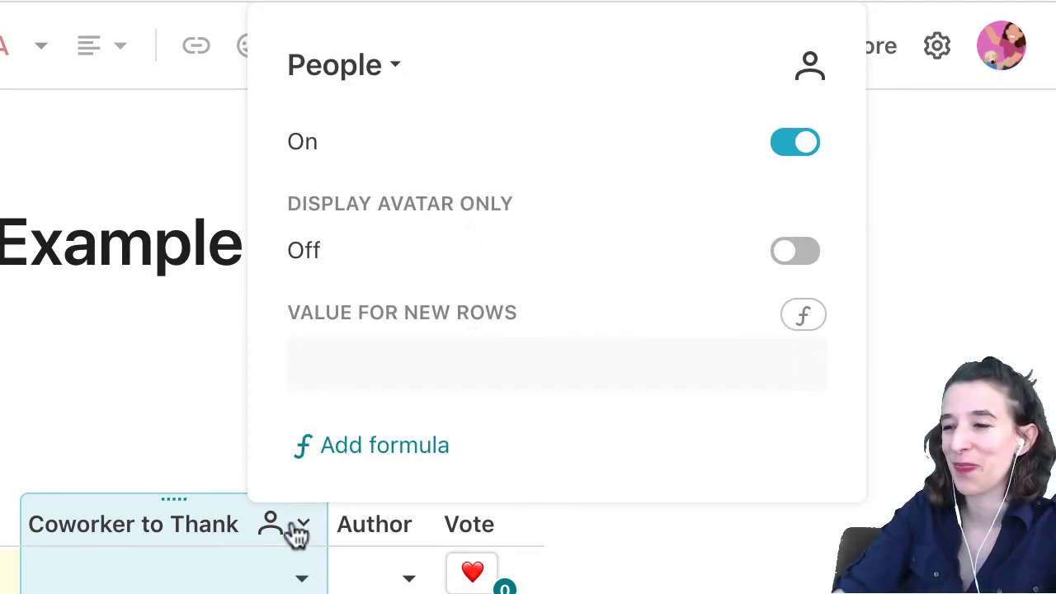
left_click(217, 578)
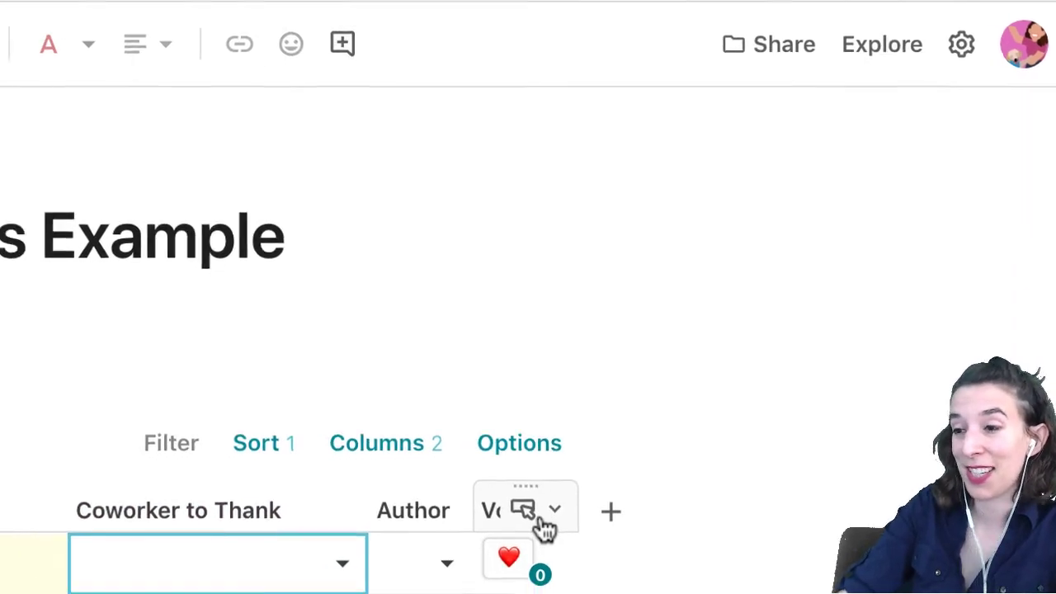
Review the label formula in the button options of the Employee Praise table's Vote column.
left_click(552, 511)
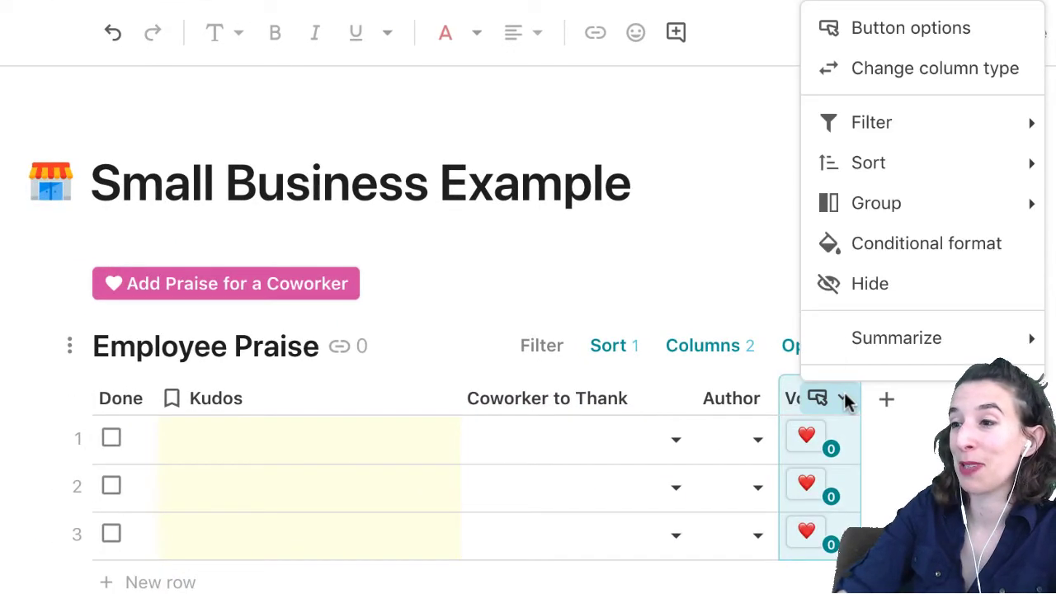
left_click(905, 28)
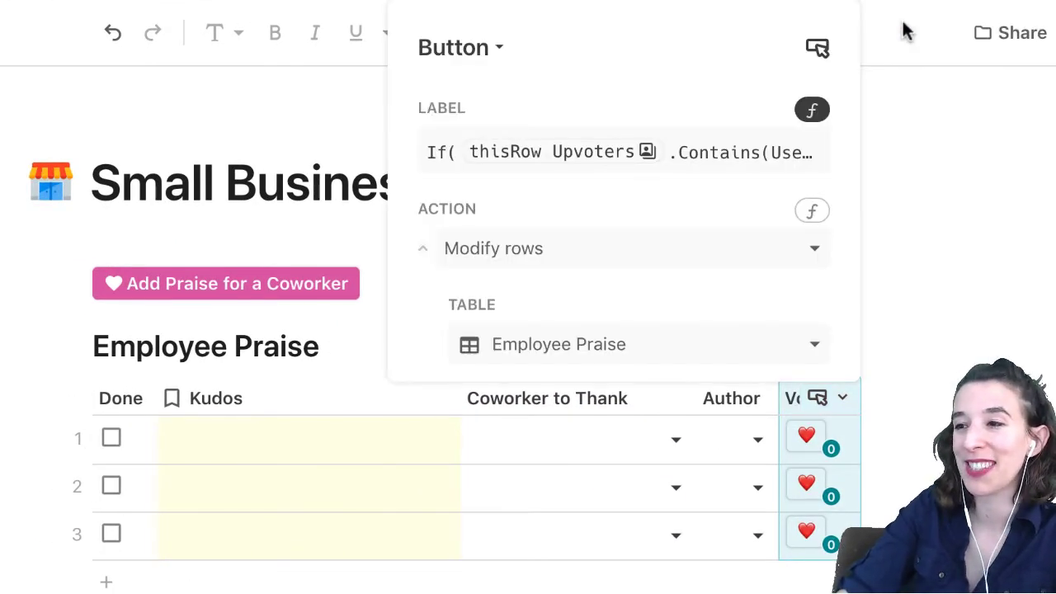
left_click(768, 157)
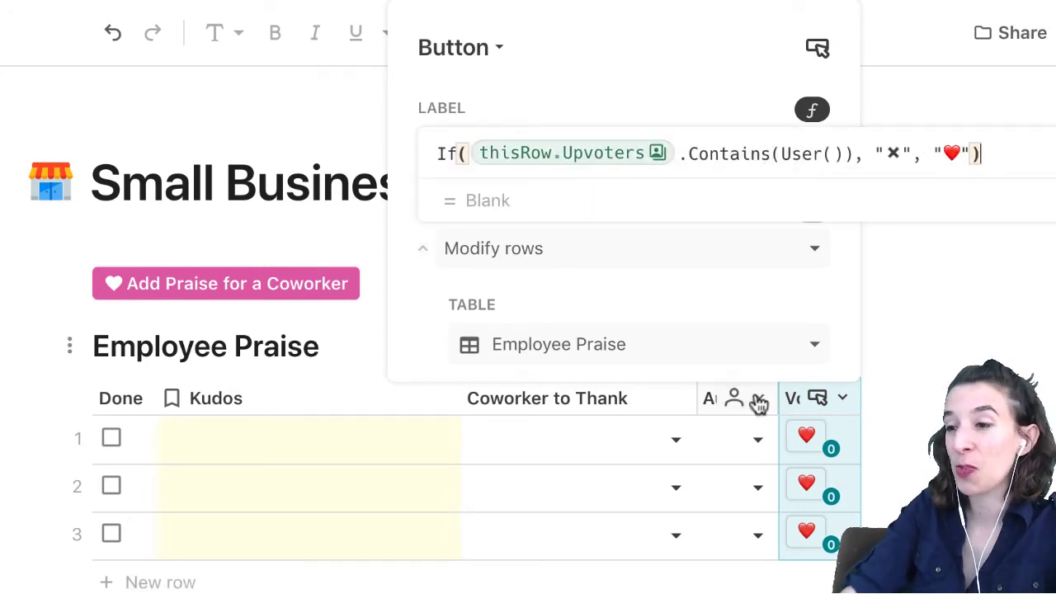
Try the heart vote buttons in the Employee Praise table, leaving a vote on row 2.
left_click(808, 485)
left_click(807, 532)
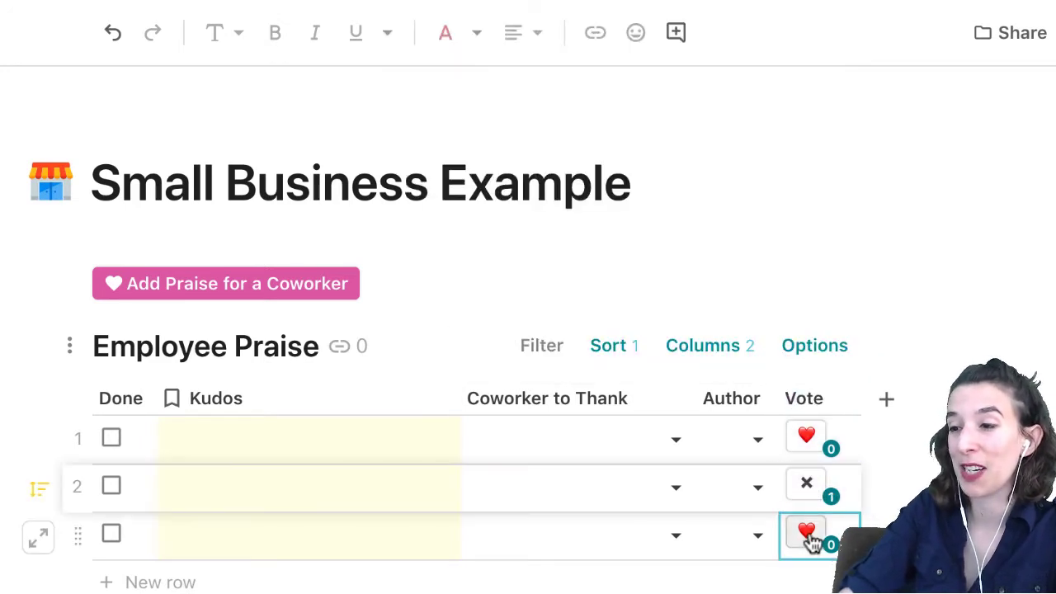
left_click(807, 437)
left_click(401, 490)
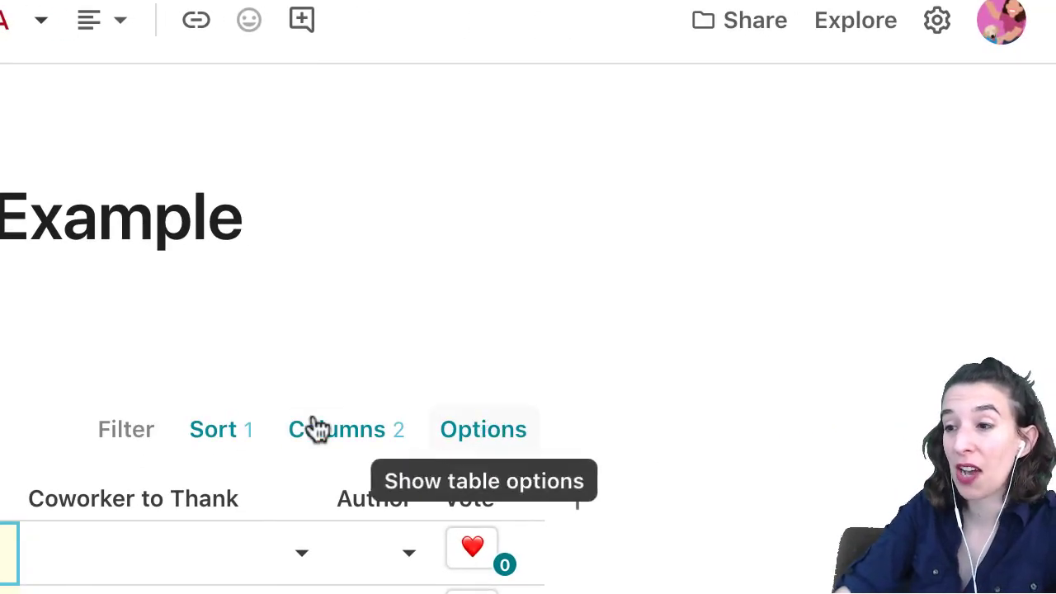
Switch the Employee Praise table to the Detail layout and look through its second and third records.
left_click(502, 440)
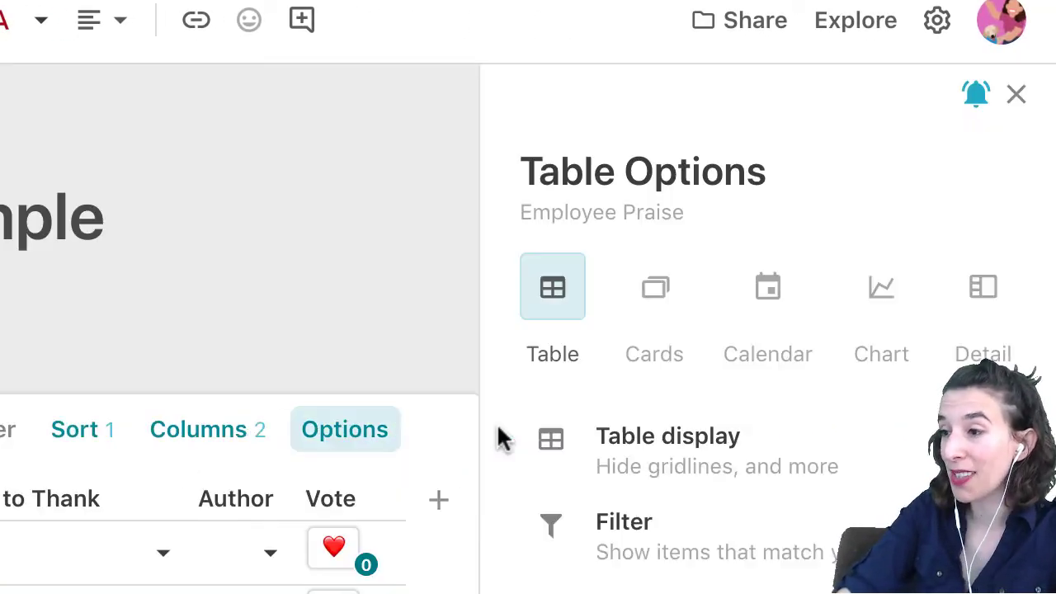
left_click(985, 299)
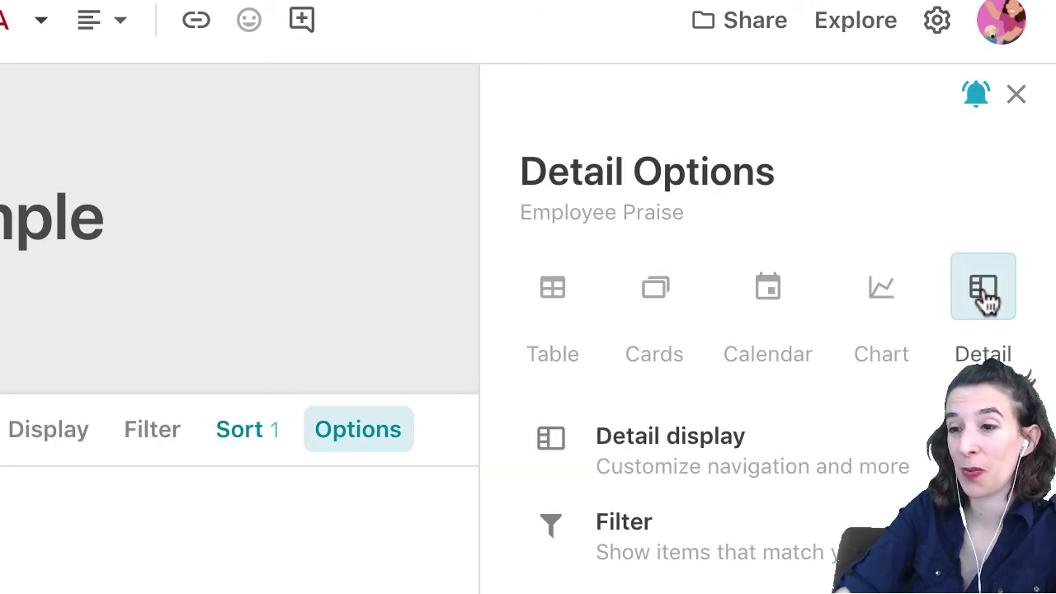
left_click(1016, 93)
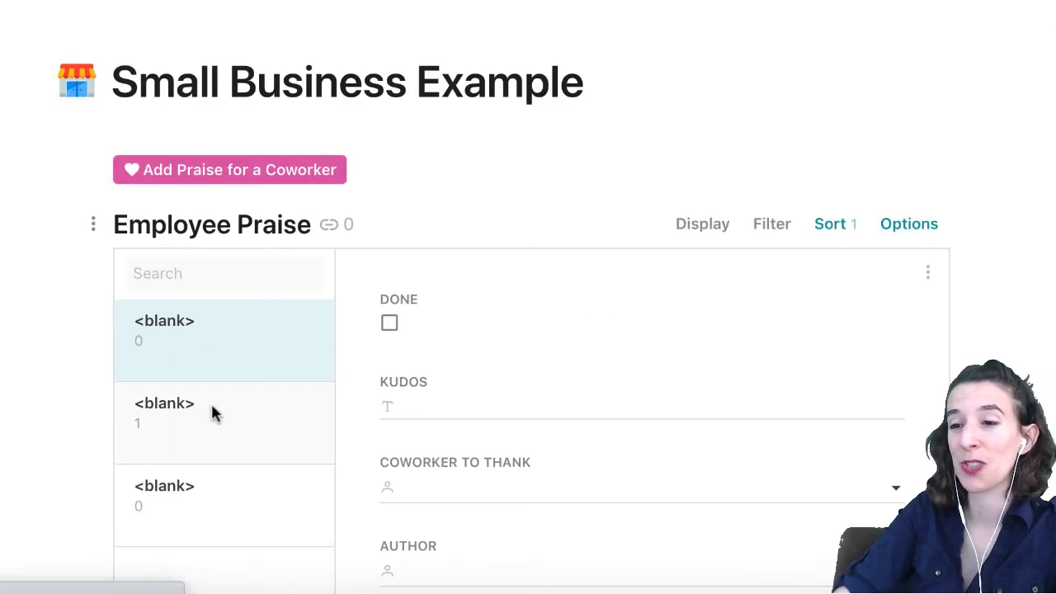
left_click(212, 412)
left_click(219, 485)
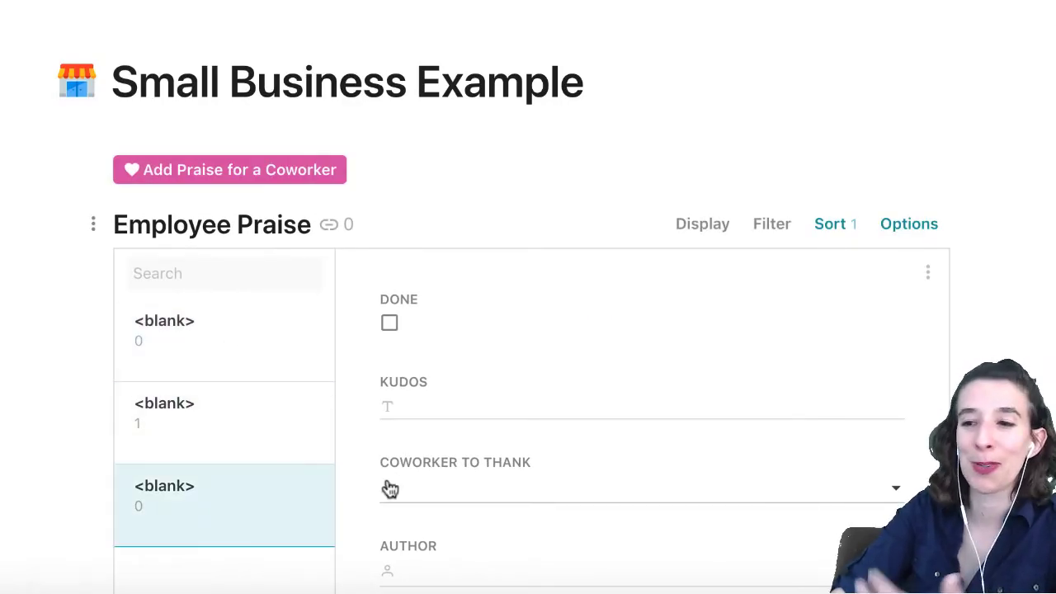
scroll(235, 384, "down", 3)
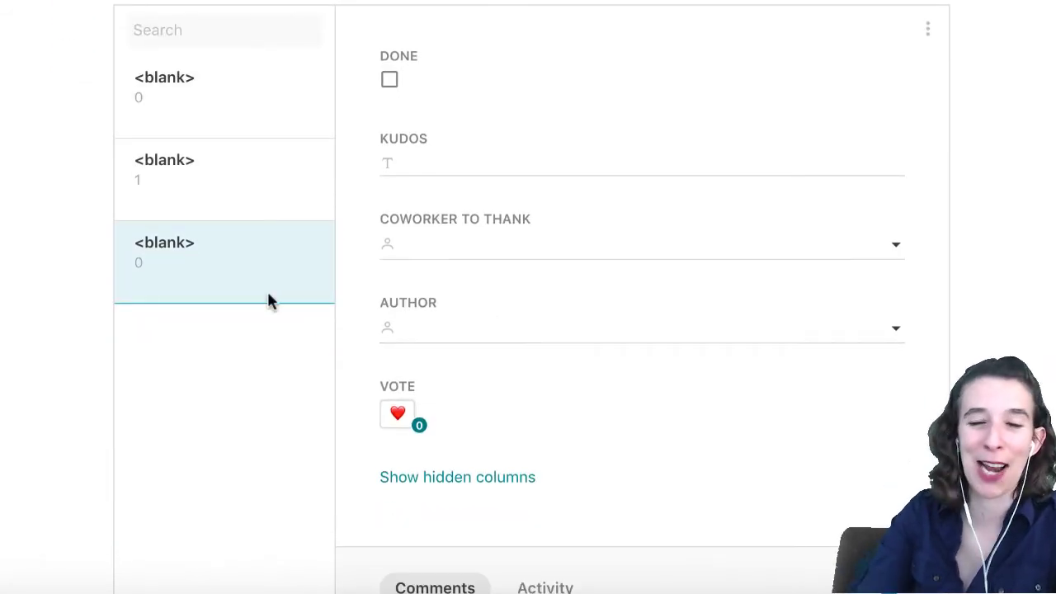
scroll(268, 301, "up", 2)
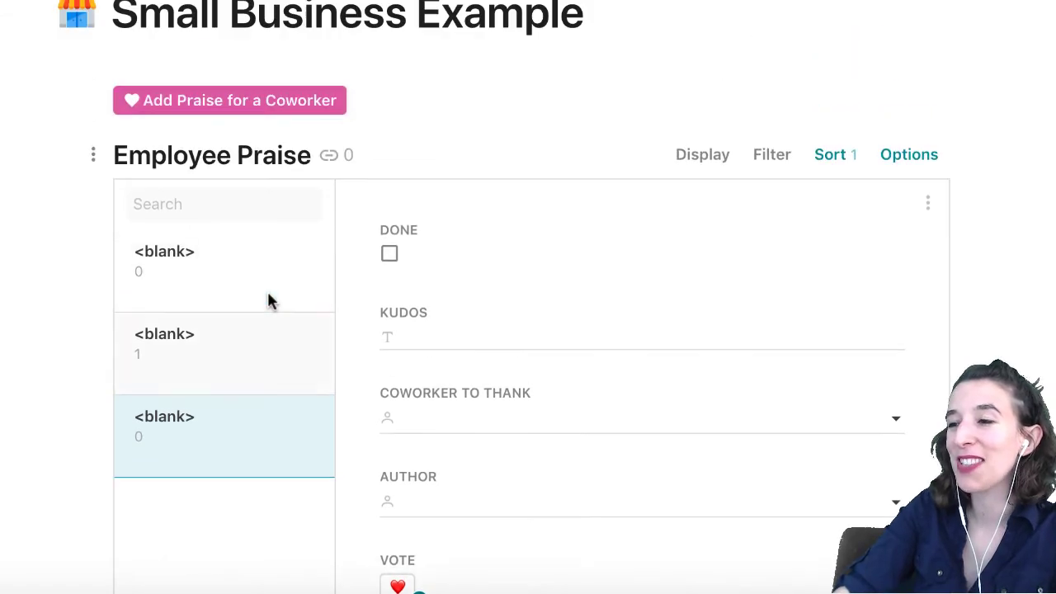
Return Employee Praise to the Table layout and close its options.
left_click(906, 157)
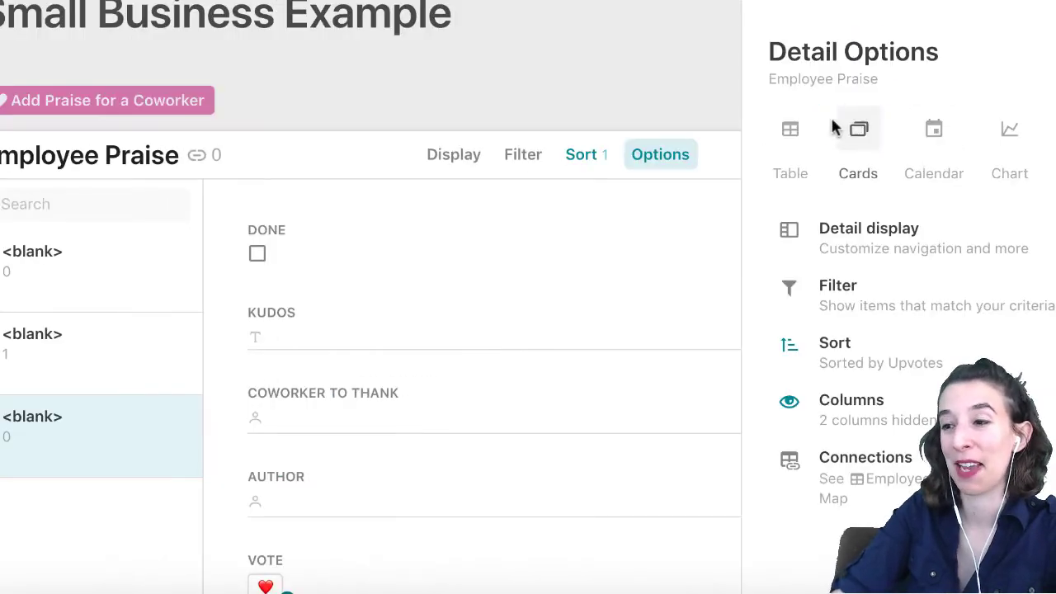
left_click(791, 135)
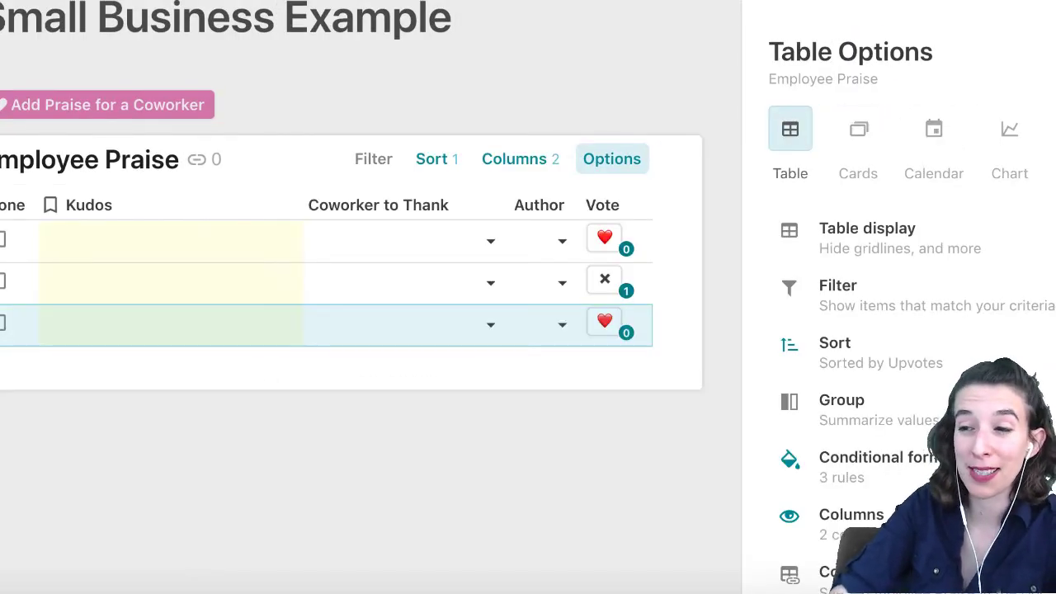
left_click(554, 289)
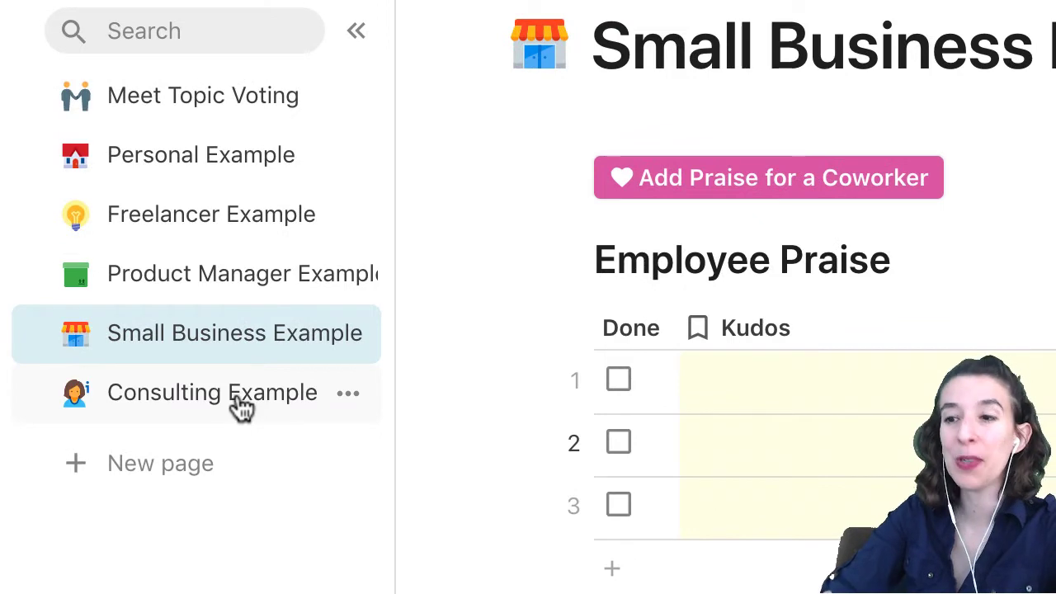
Open the Consulting Example page, check the Add a client need button's settings and close them.
left_click(241, 405)
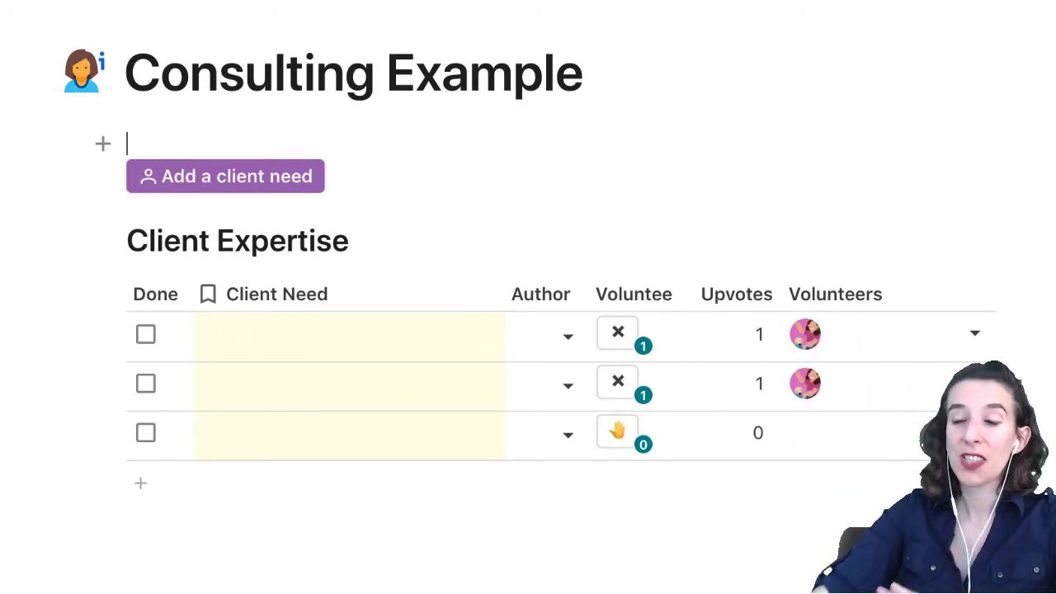
left_click(216, 183)
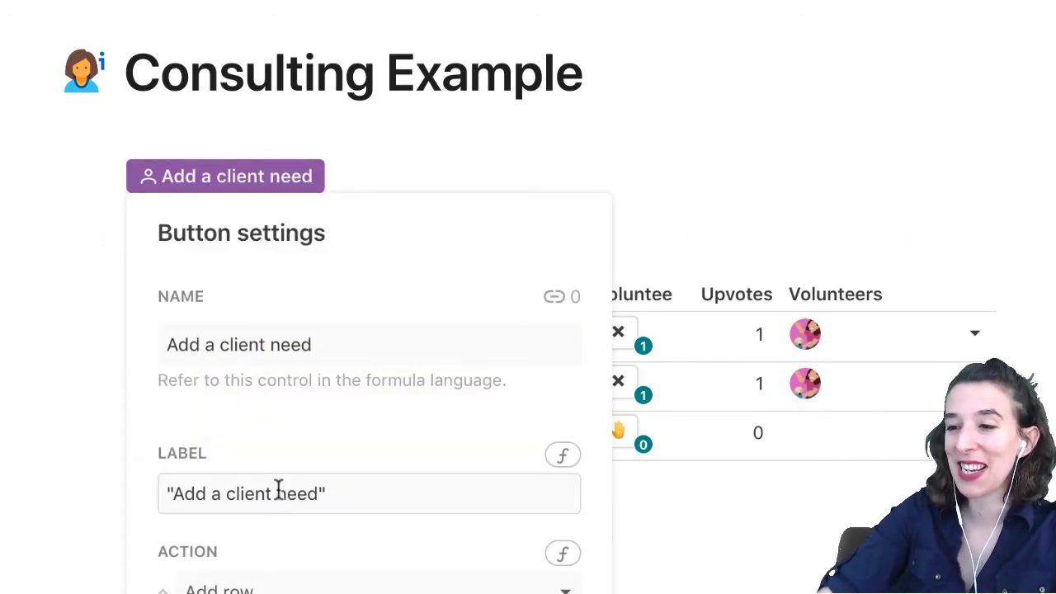
key("Escape")
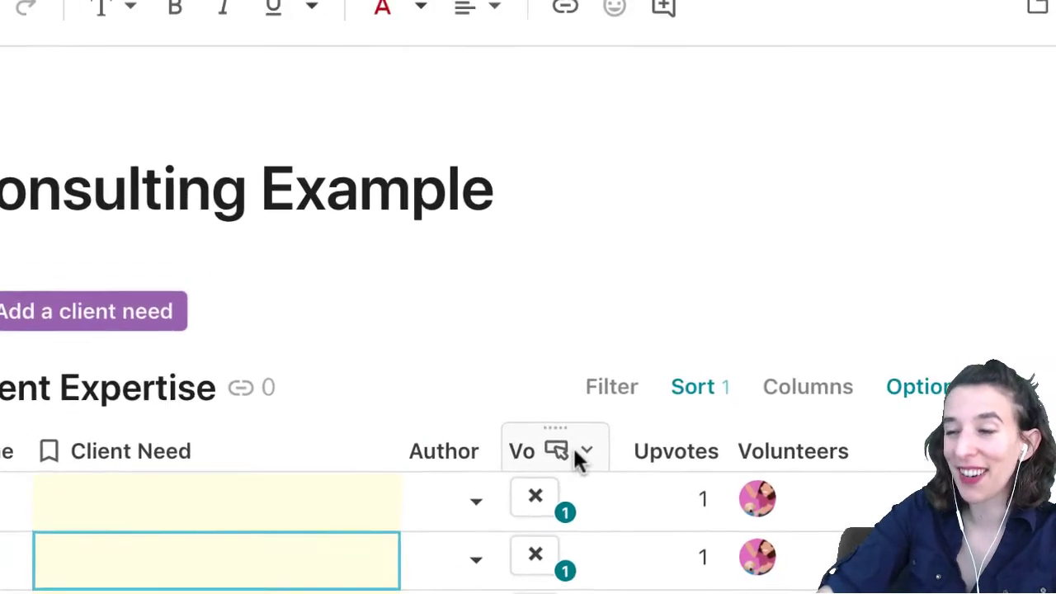
Review the label formula in the Volunteer column's button options in the Client Expertise table and close the options.
left_click(584, 452)
left_click(665, 3)
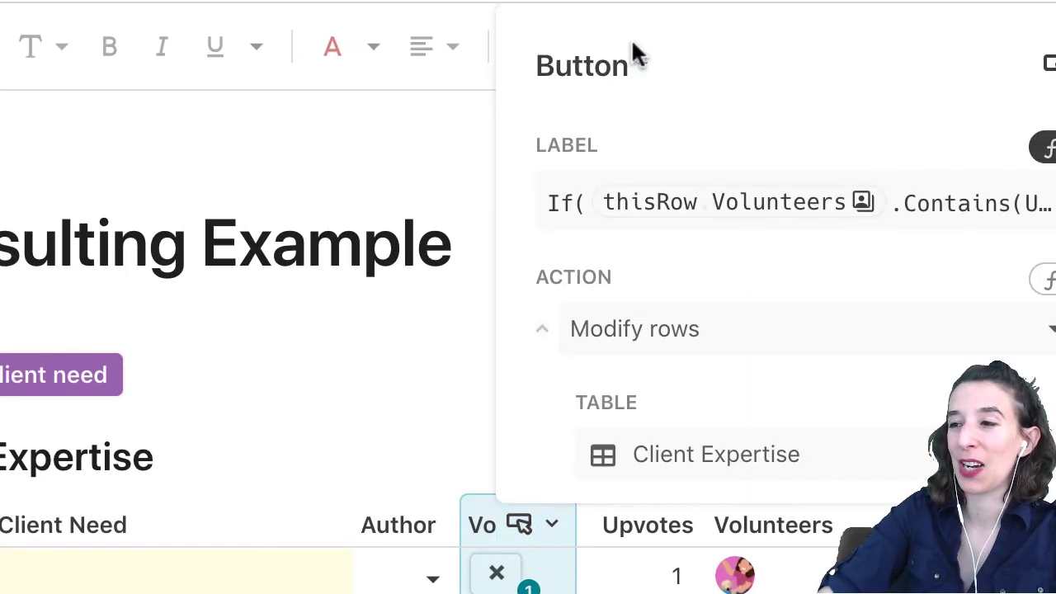
left_click(986, 206)
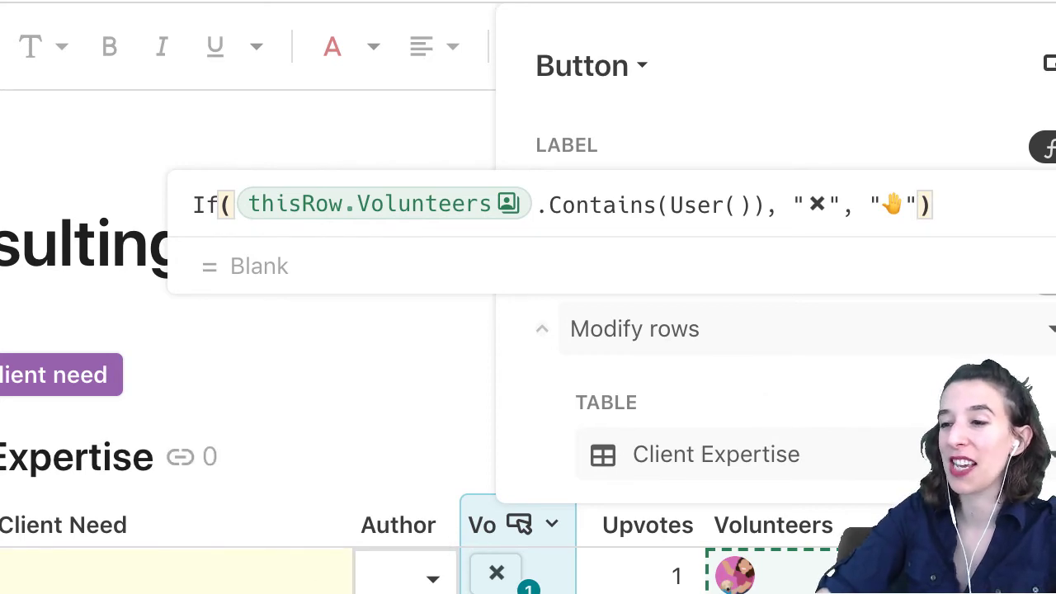
left_click(336, 588)
Widen the Volunteer column in the Client Expertise table so its full header fits.
left_click_drag(661, 288, 759, 299)
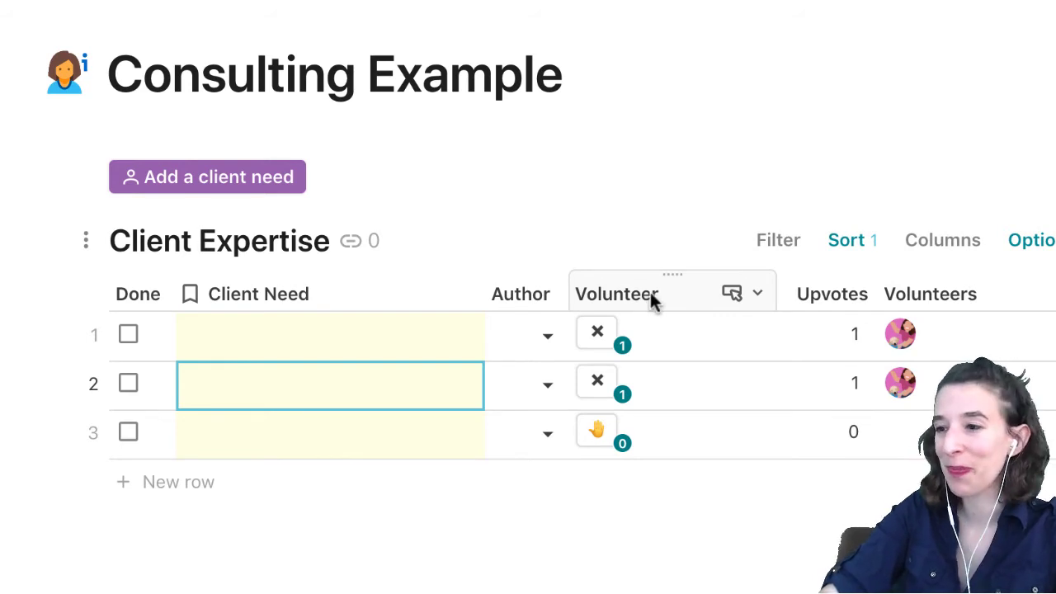
left_click_drag(775, 281, 700, 278)
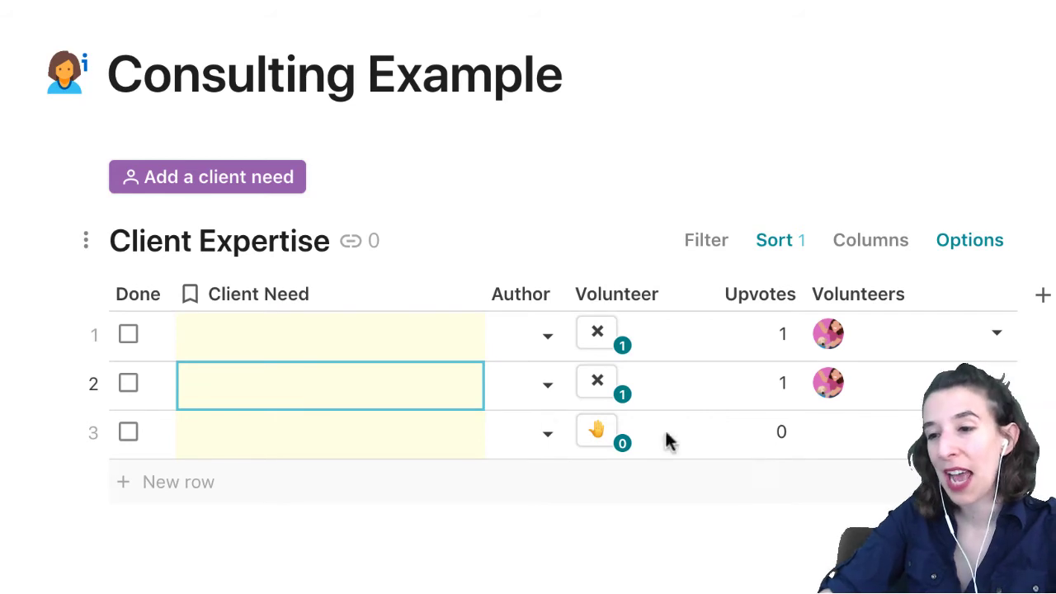
Enter "Someone who's implemented SSO at a government organization" as the Client Need in row 1 of Client Expertise.
left_click(381, 351)
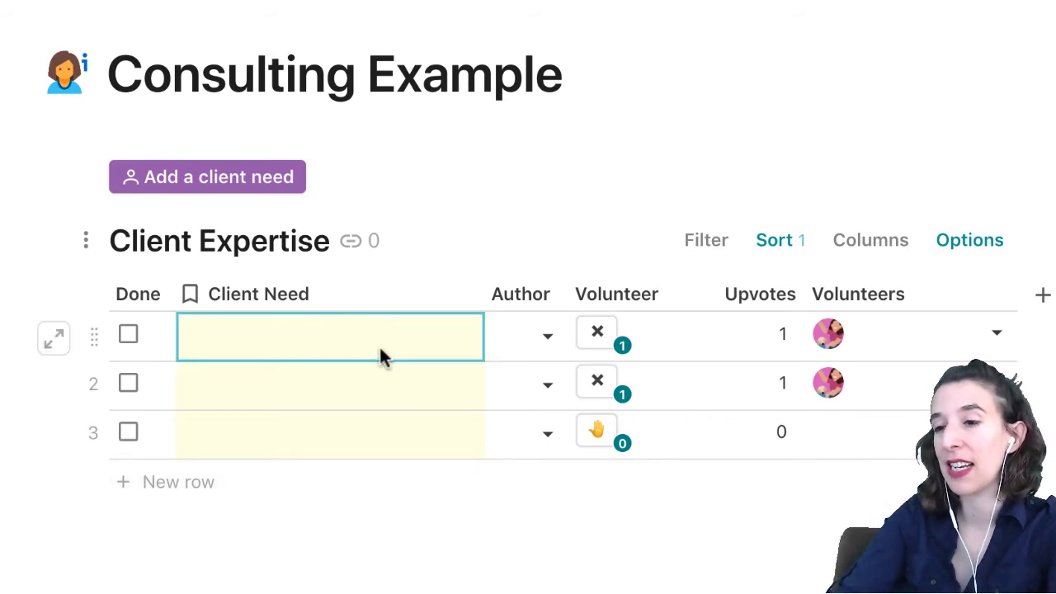
type("Someone ")
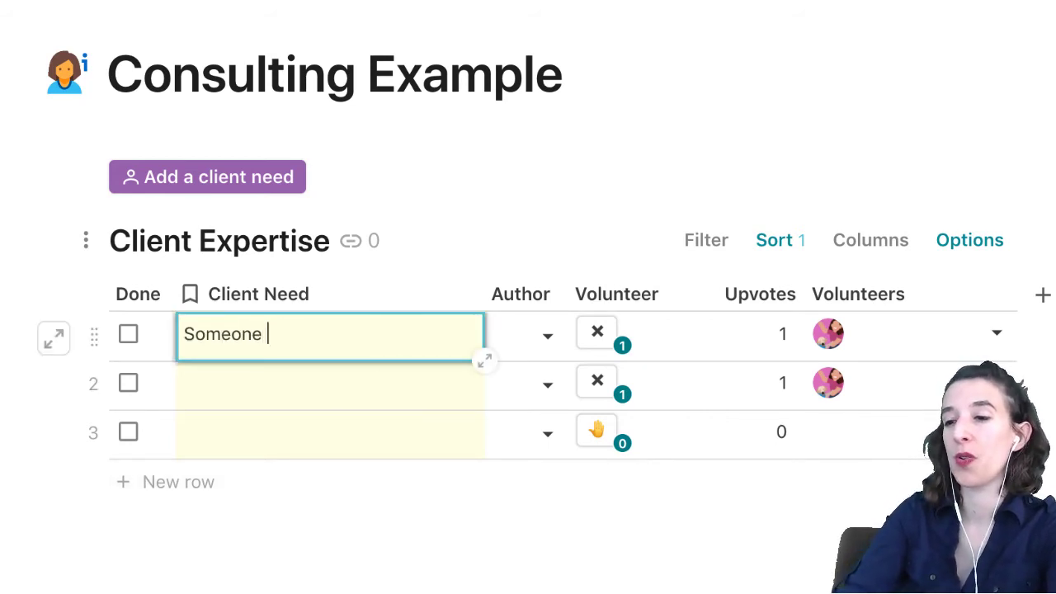
type("who's implement")
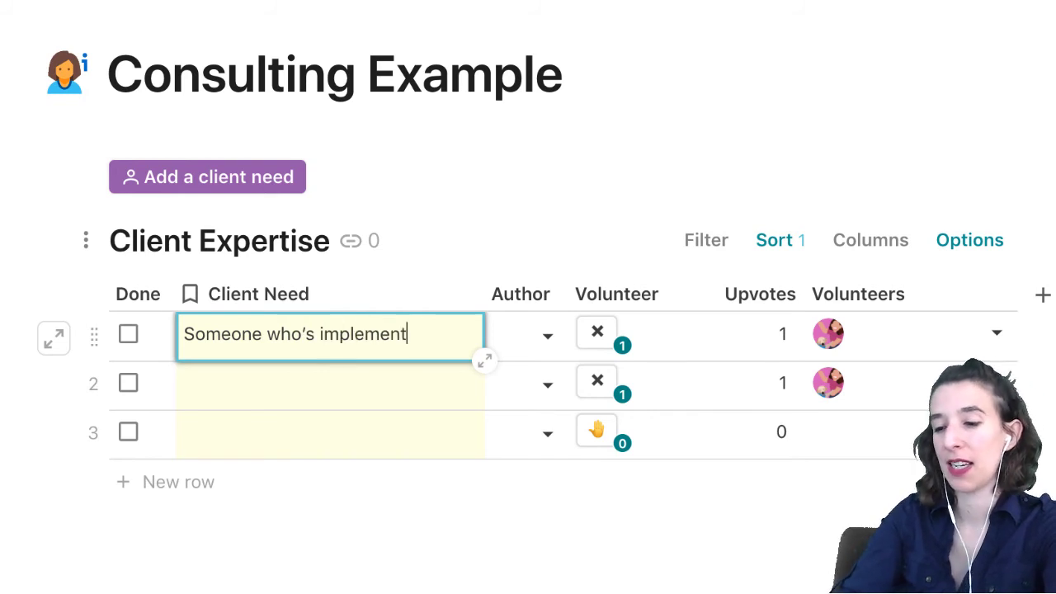
type("ed SS")
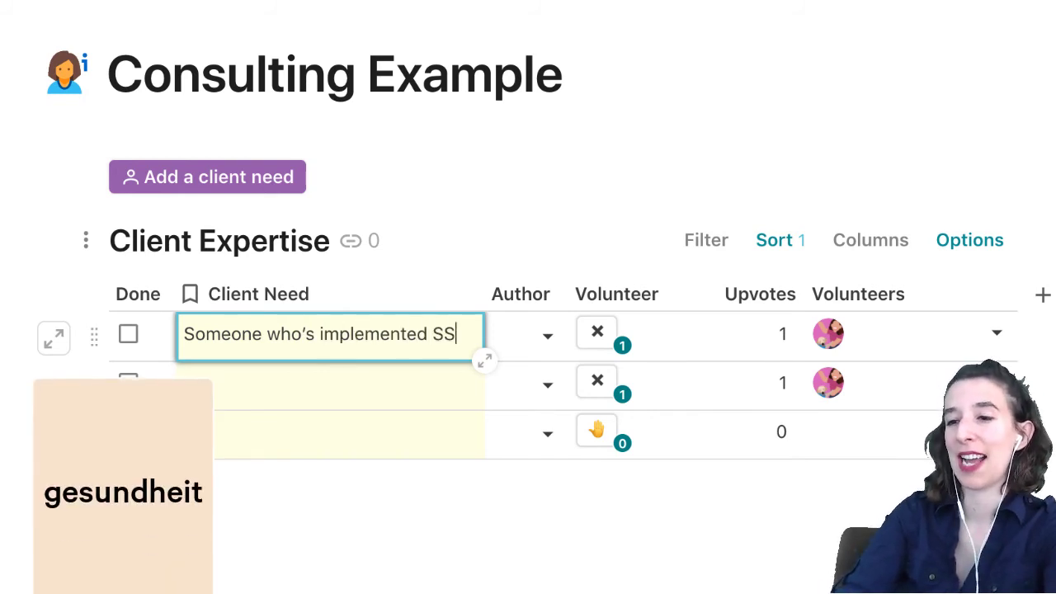
type("O at a gove")
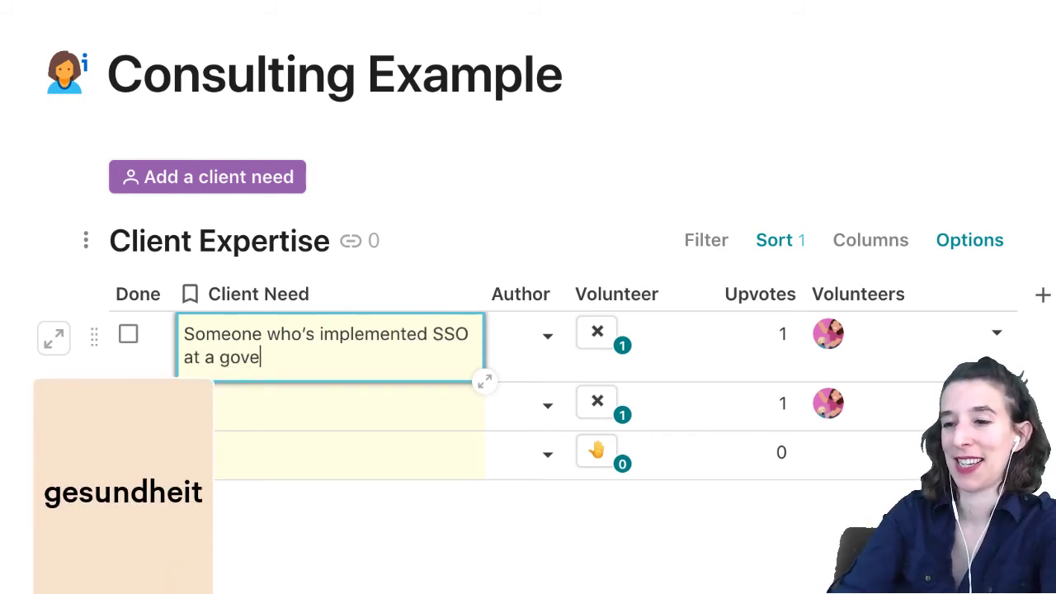
type("rnment organ")
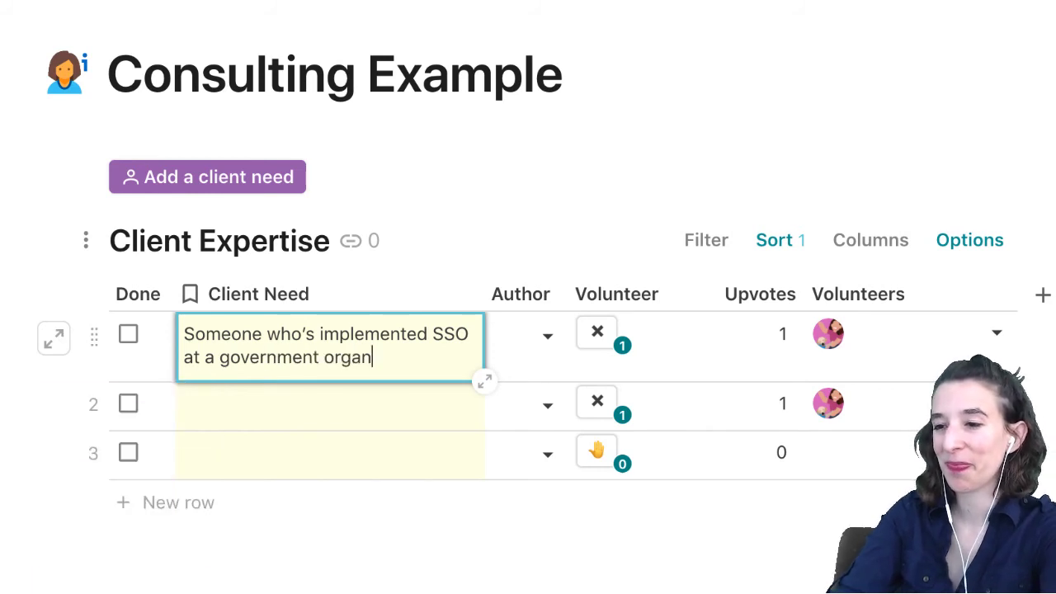
type("ization")
left_click(364, 414)
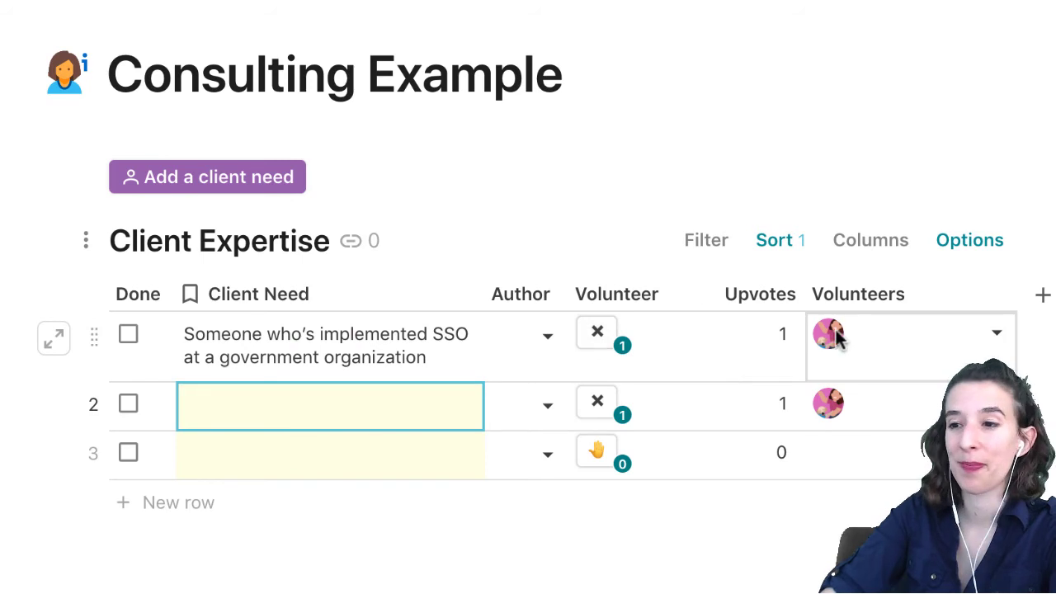
Return to the Meet Topic Voting page and search for "topi" among the insertable items on the line below the table.
left_click(287, 183)
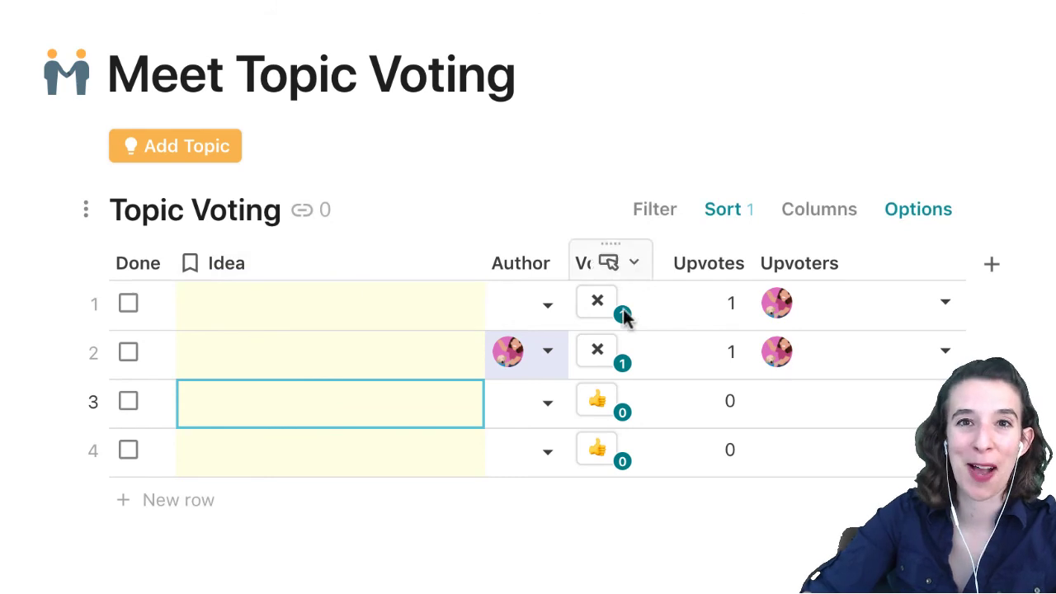
left_click(247, 547)
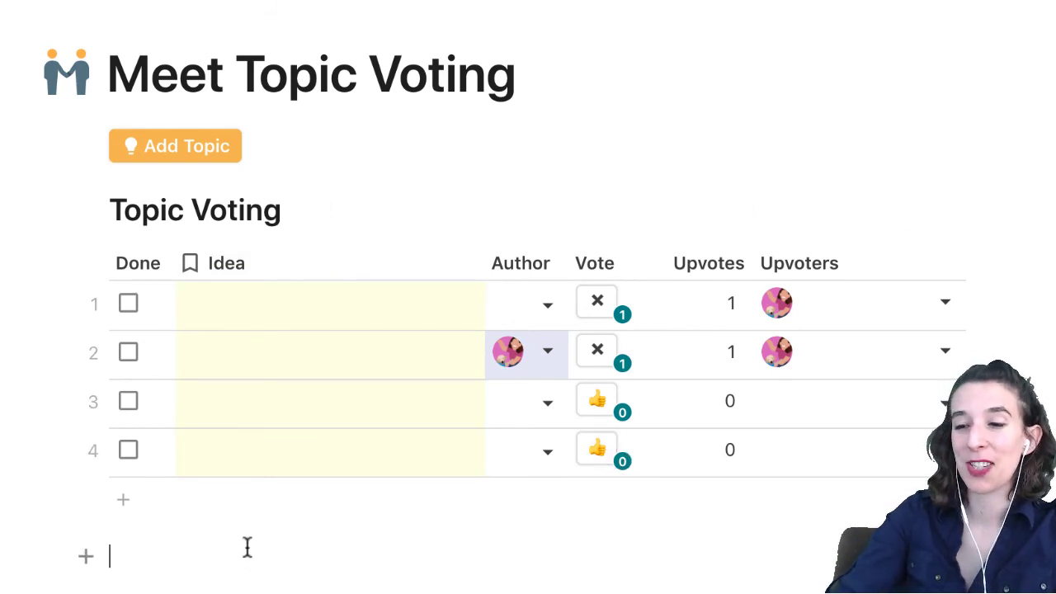
type("/")
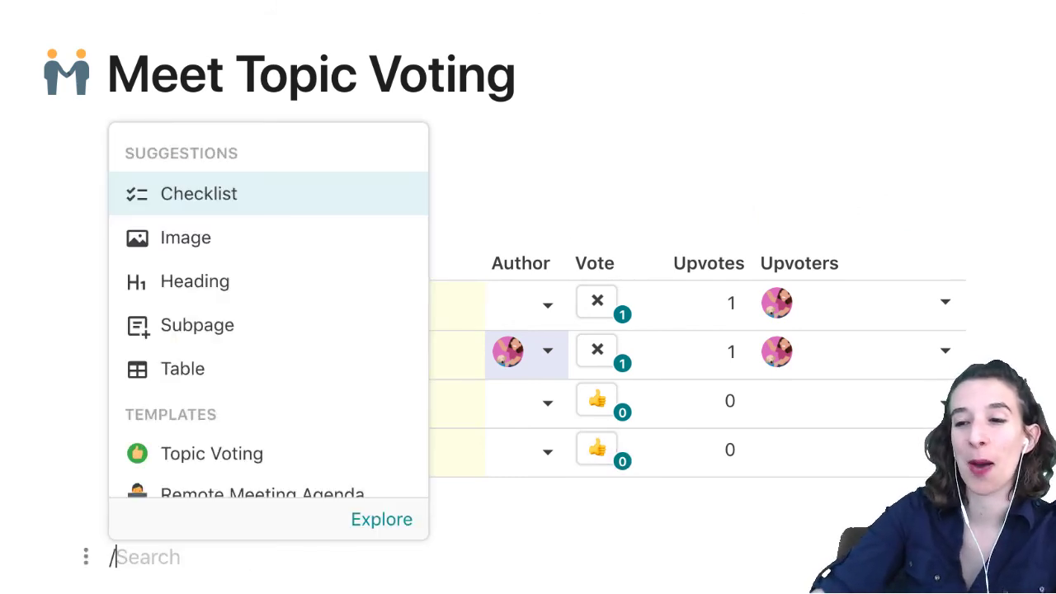
type("topi")
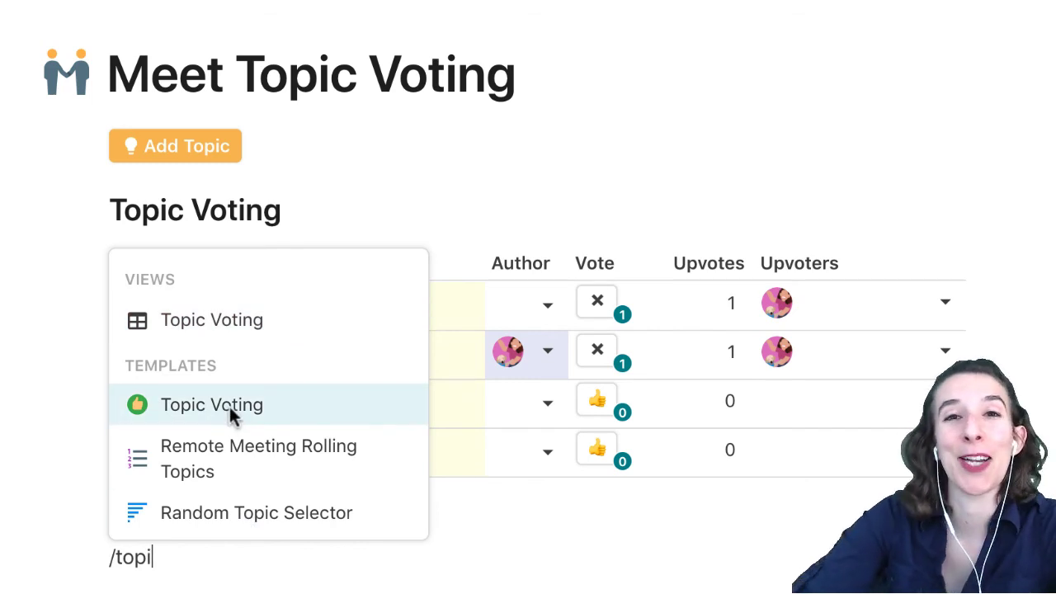